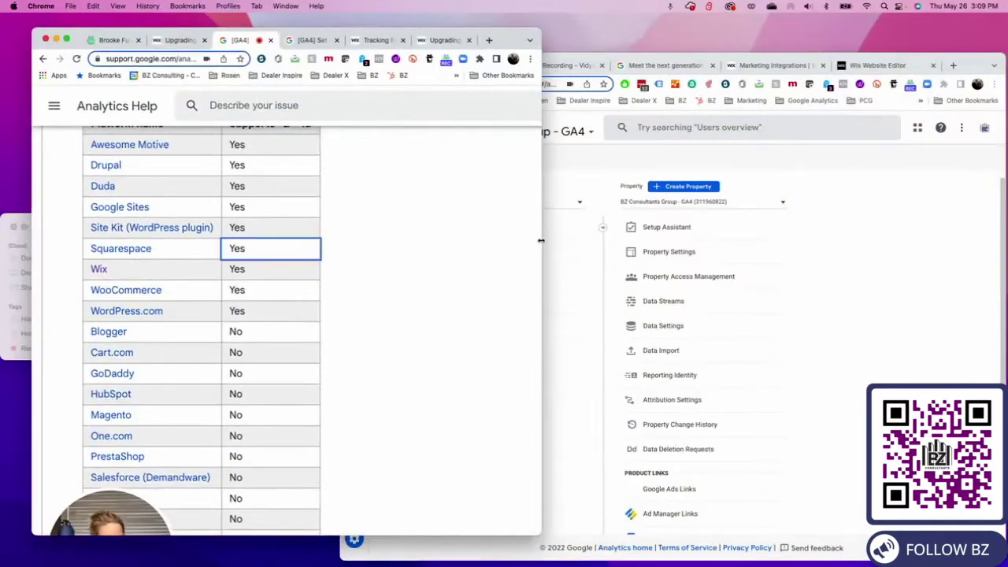
Widen the Analytics Help browser window to show the full article and zoom the page out one level.
{"action": "left_click_drag", "start_coordinate": [541, 240], "coordinate": [782, 245]}
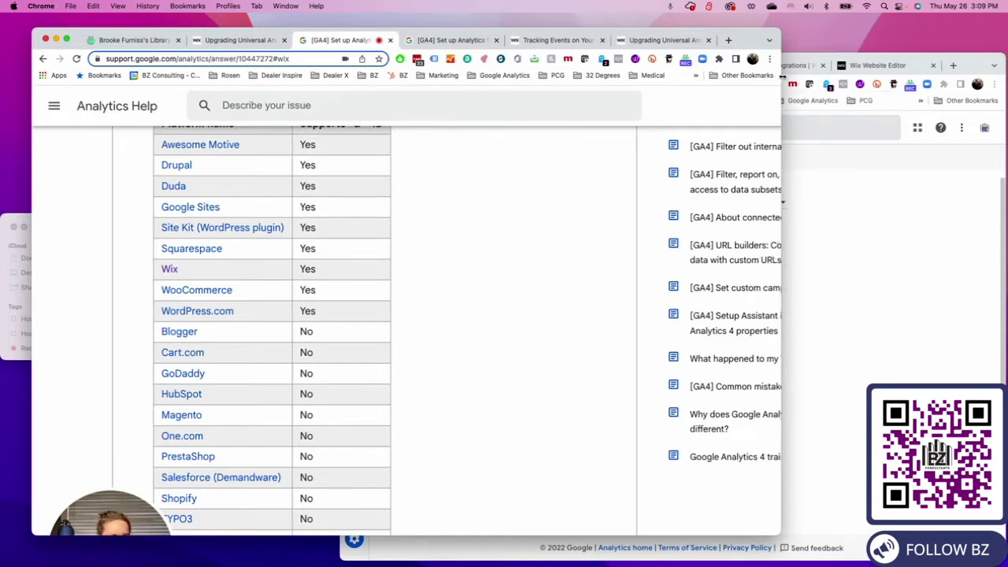
{"action": "left_click_drag", "start_coordinate": [782, 75], "coordinate": [949, 75]}
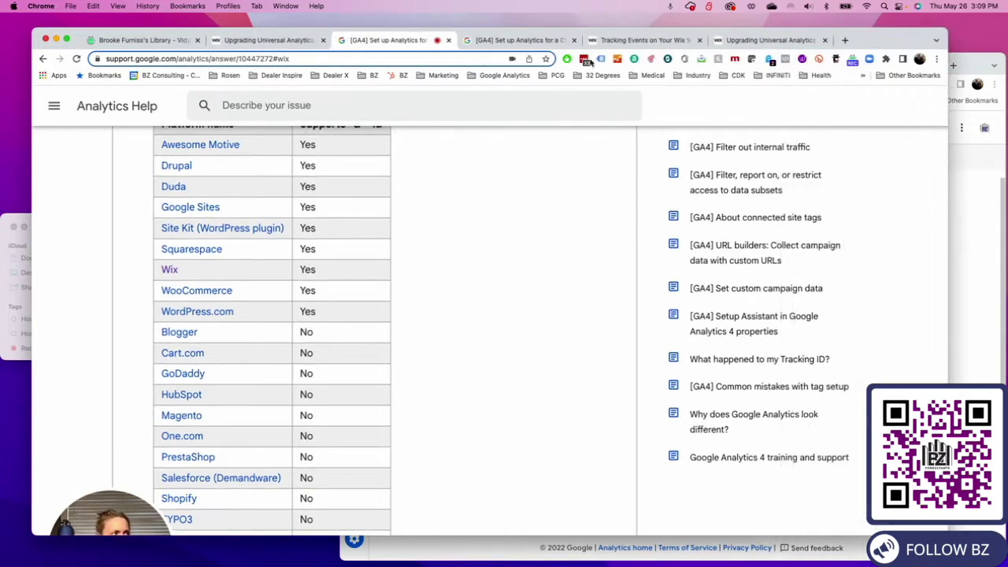
{"action": "key", "text": "super+minus"}
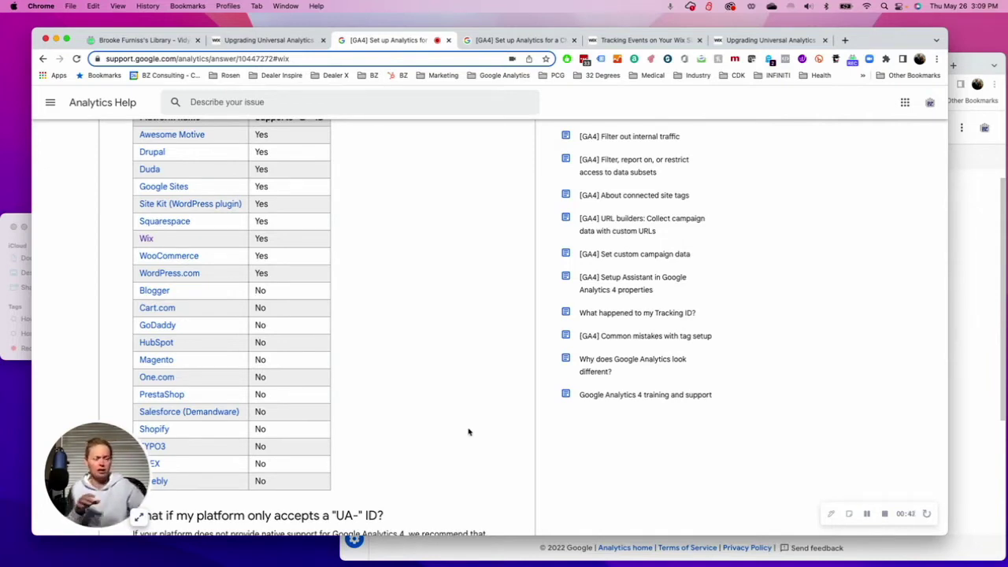
Review the CMS-hosted website article from its introduction through the "G-" ID platform table and the "UA-" ID guidance.
{"action": "scroll", "coordinate": [467, 431], "scroll_direction": "up", "scroll_amount": 3}
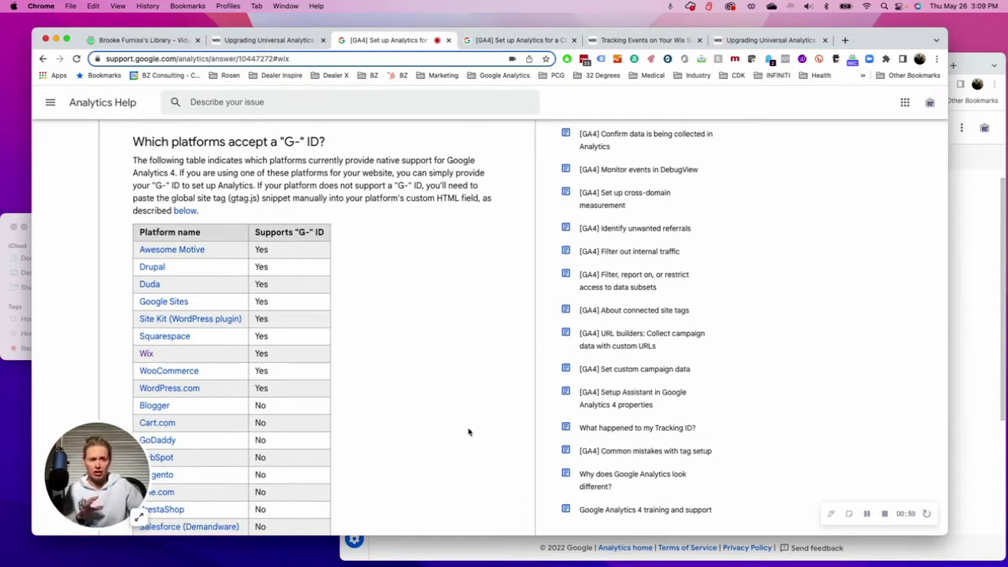
{"action": "scroll", "coordinate": [468, 432], "scroll_direction": "up", "scroll_amount": 5}
{"action": "scroll", "coordinate": [468, 429], "scroll_direction": "down", "scroll_amount": 3}
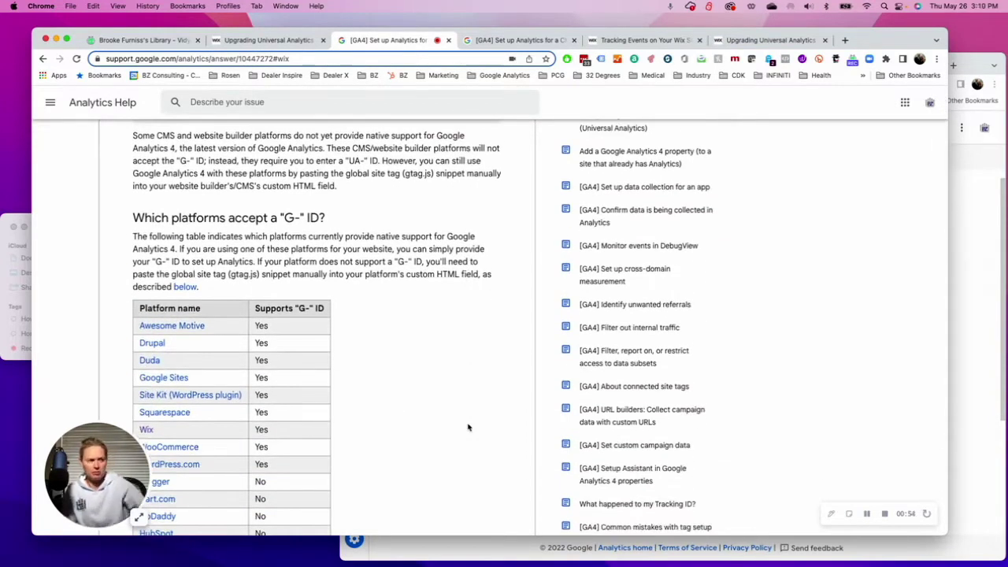
{"action": "scroll", "coordinate": [467, 427], "scroll_direction": "up", "scroll_amount": 5}
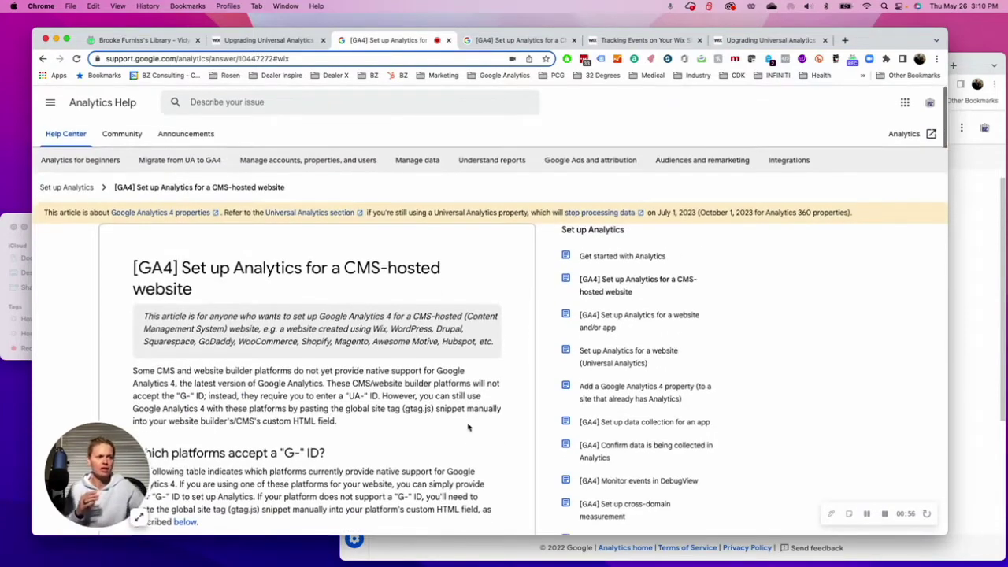
{"action": "scroll", "coordinate": [468, 427], "scroll_direction": "down", "scroll_amount": 2}
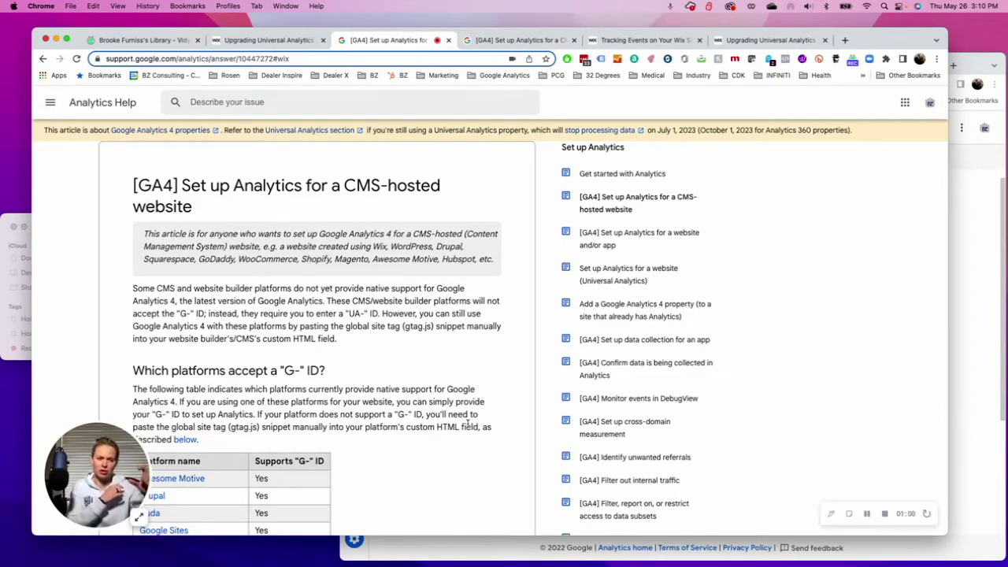
{"action": "scroll", "coordinate": [468, 425], "scroll_direction": "down", "scroll_amount": 15}
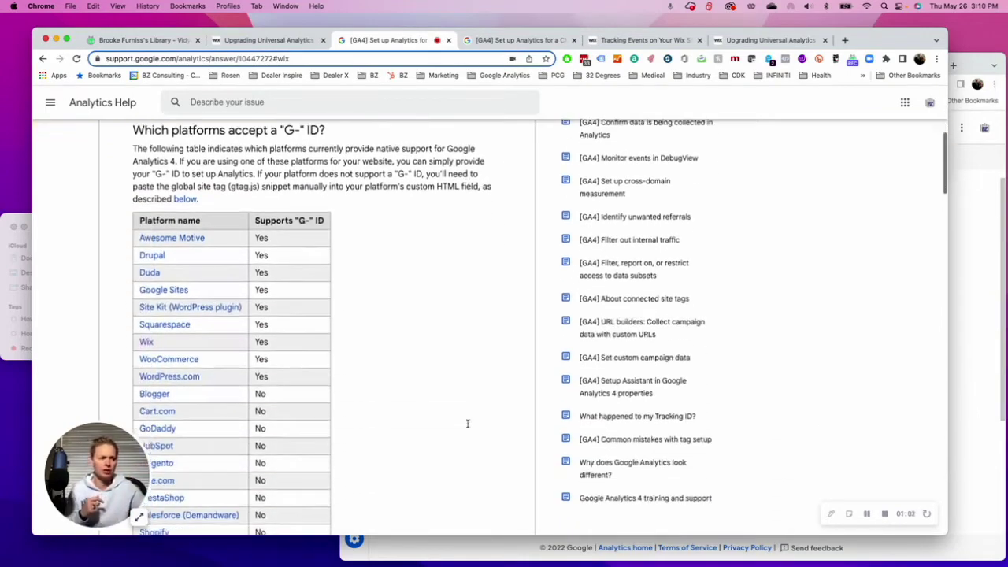
{"action": "scroll", "coordinate": [468, 427], "scroll_direction": "up", "scroll_amount": 1}
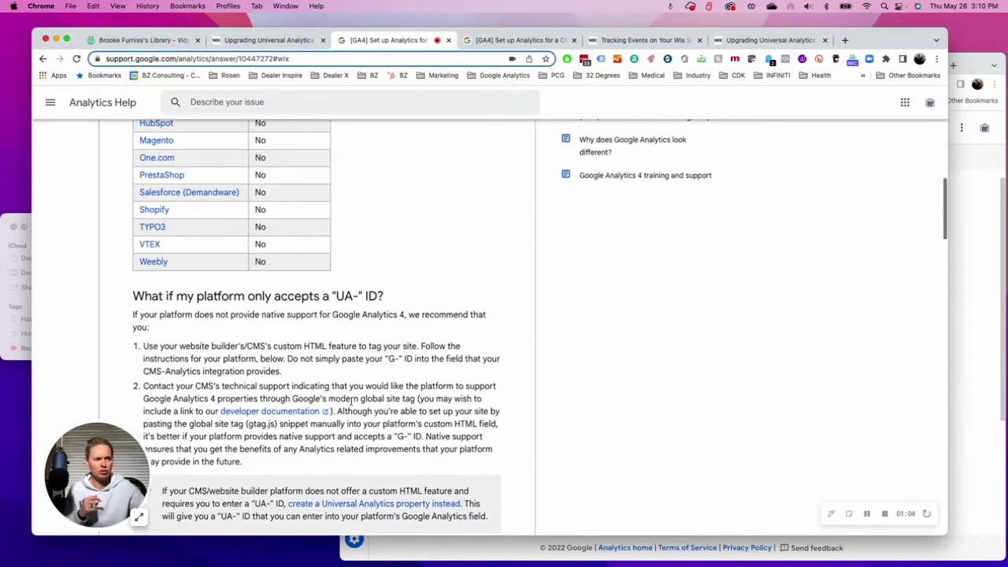
{"action": "scroll", "coordinate": [170, 270], "scroll_direction": "up", "scroll_amount": 6}
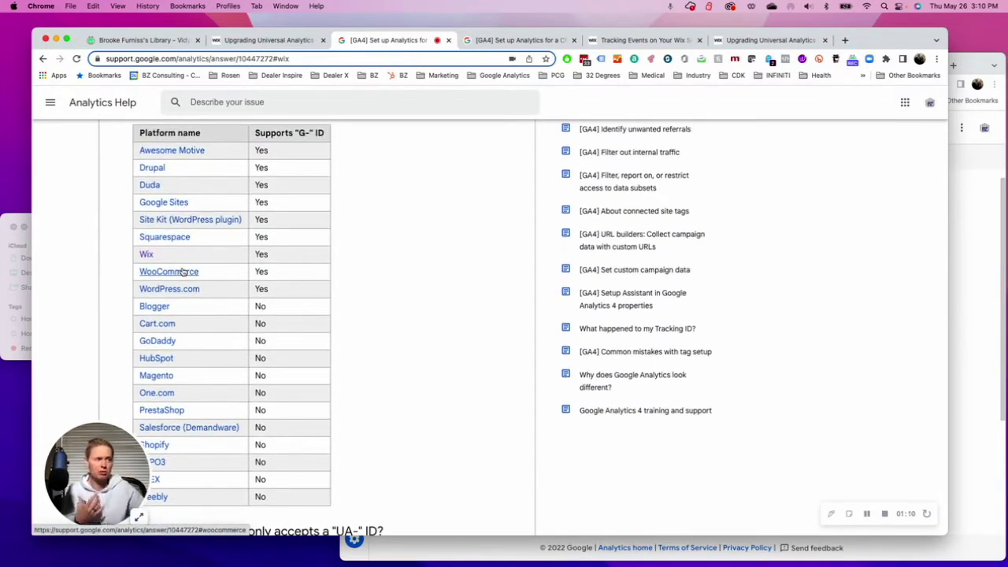
View the Wix article on upgrading Universal Analytics, at the step for creating a Google Analytics 4 property.
{"action": "left_click", "coordinate": [300, 41]}
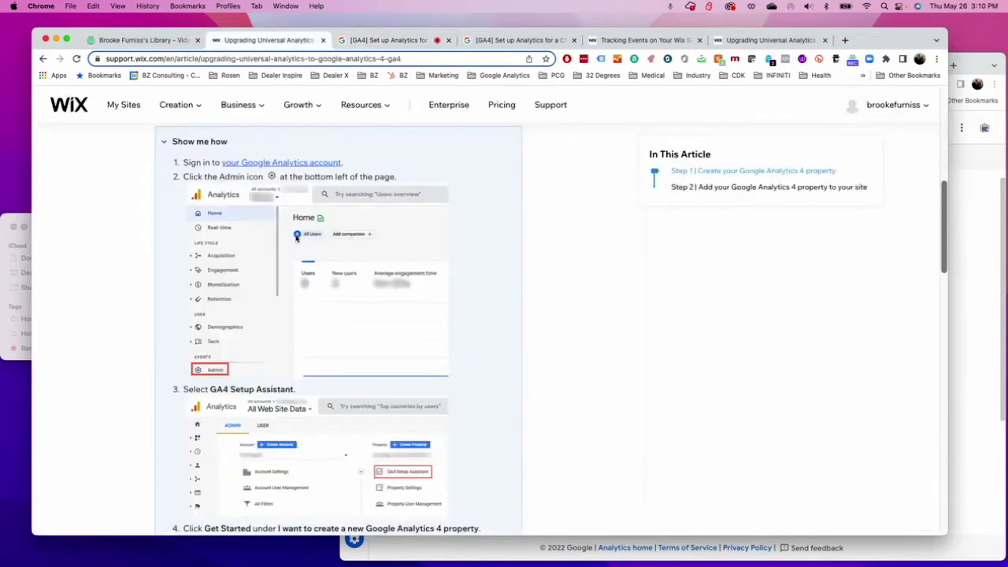
{"action": "scroll", "coordinate": [302, 238], "scroll_direction": "up", "scroll_amount": 2}
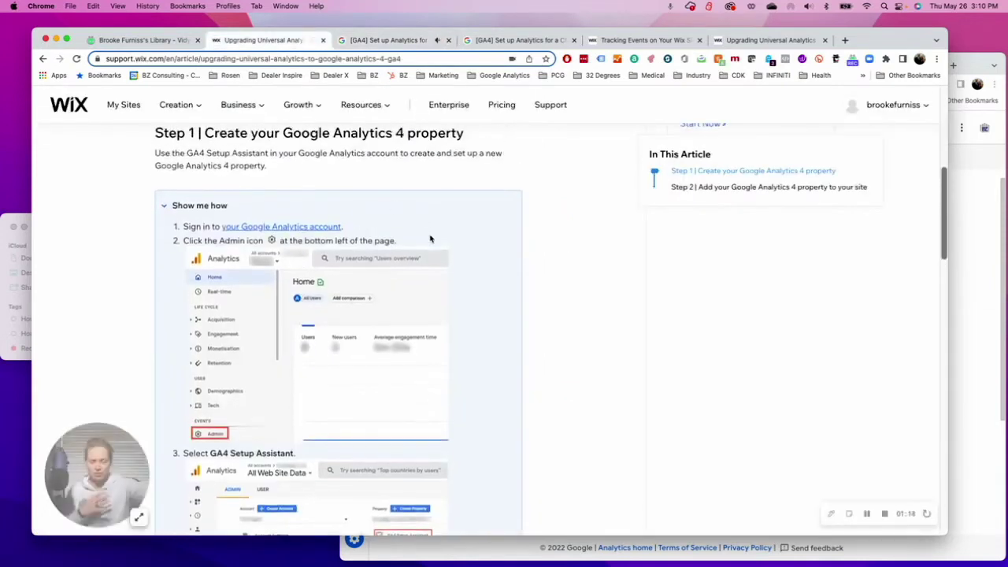
{"action": "scroll", "coordinate": [477, 286], "scroll_direction": "down", "scroll_amount": 1}
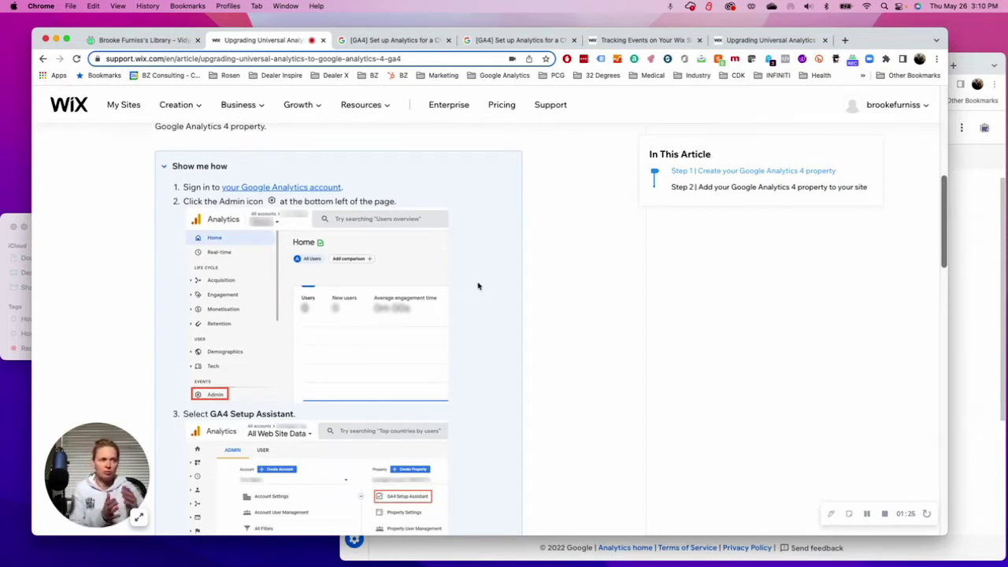
Return to the Google CMS-hosted website article and look over its introduction and the list of platforms accepting a "G-" ID.
{"action": "left_click", "coordinate": [508, 40]}
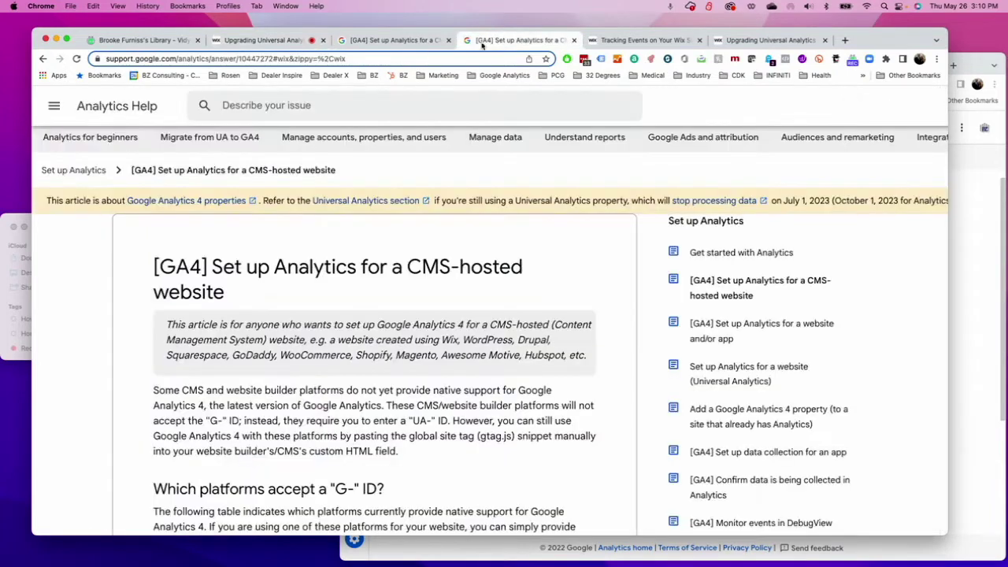
{"action": "left_click", "coordinate": [407, 41]}
{"action": "scroll", "coordinate": [387, 357], "scroll_direction": "down", "scroll_amount": 5}
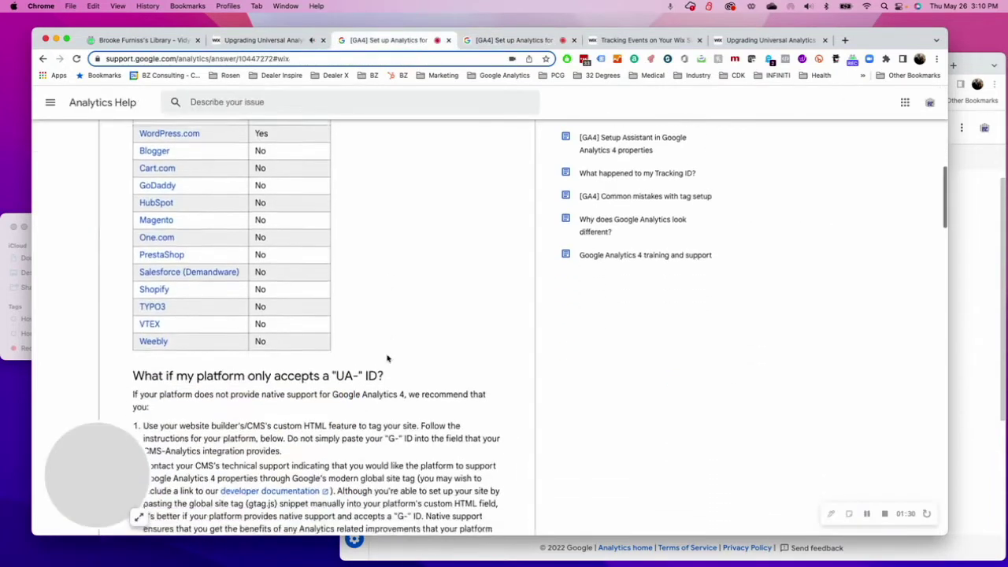
{"action": "scroll", "coordinate": [387, 357], "scroll_direction": "up", "scroll_amount": 3}
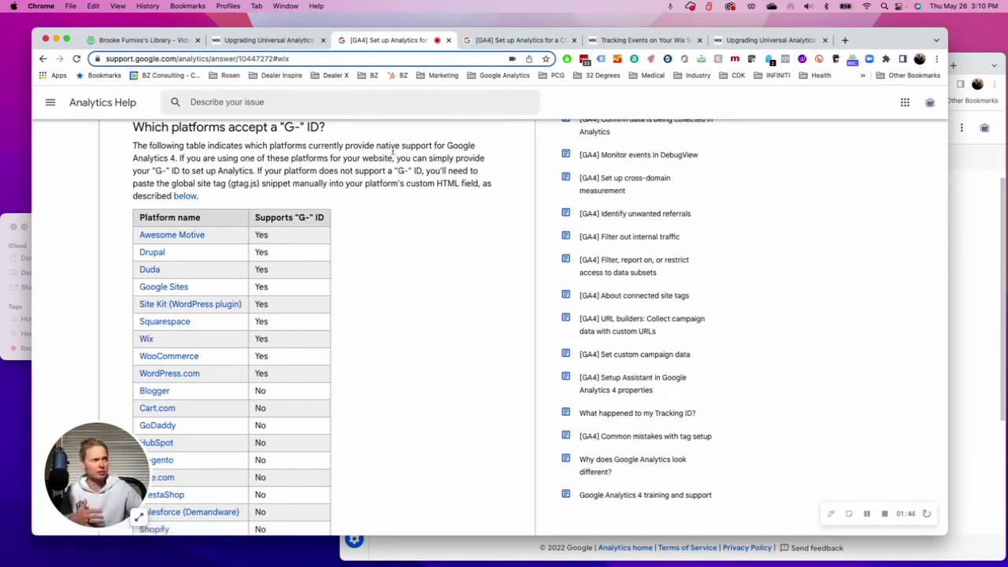
{"action": "scroll", "coordinate": [370, 333], "scroll_direction": "down", "scroll_amount": 10}
{"action": "scroll", "coordinate": [370, 333], "scroll_direction": "up", "scroll_amount": 15}
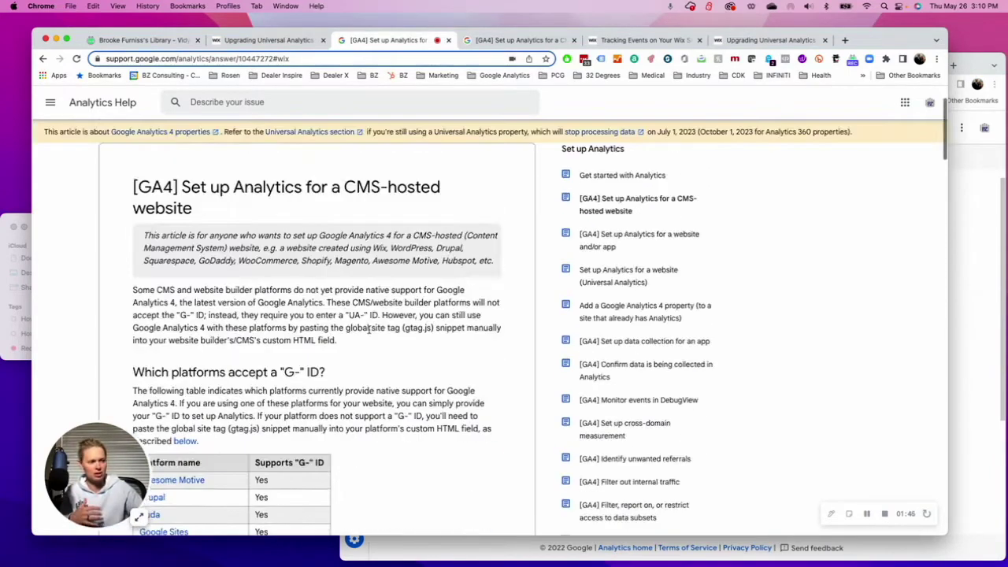
{"action": "scroll", "coordinate": [370, 333], "scroll_direction": "down", "scroll_amount": 10}
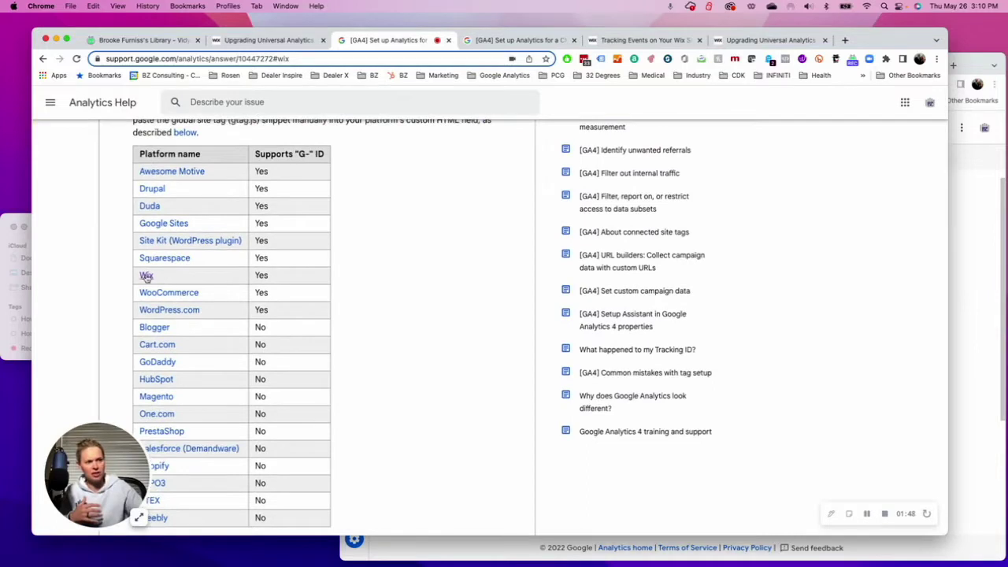
Go to the article's Wix instructions and look at the account and property creation sections and the neighbouring platform entries.
{"action": "left_click", "coordinate": [146, 275]}
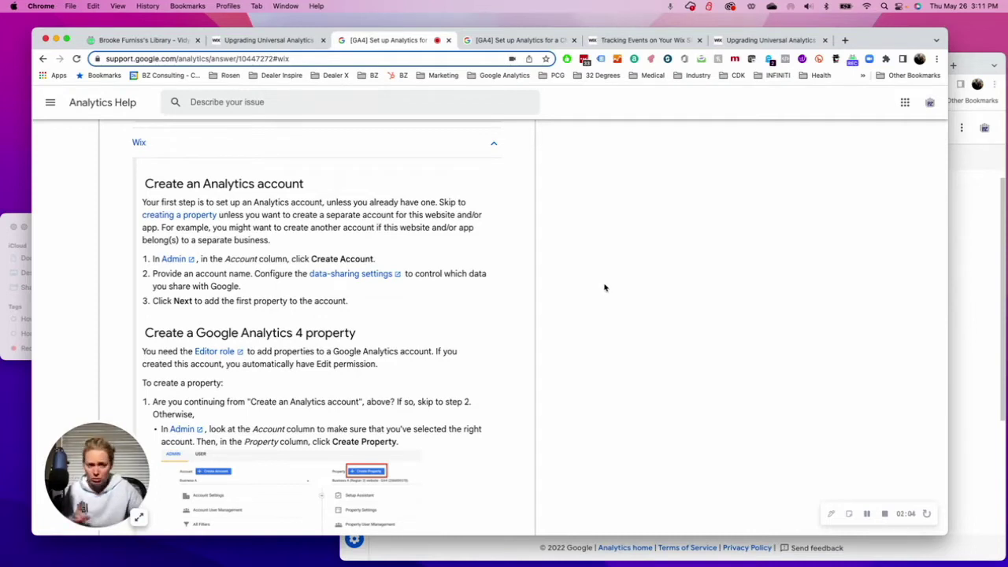
{"action": "triple_click", "coordinate": [527, 311]}
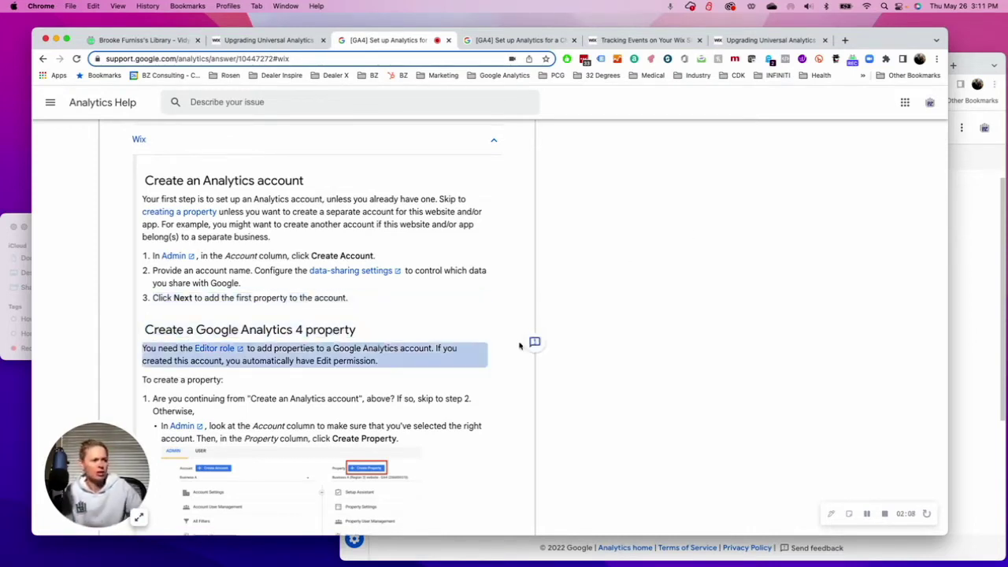
{"action": "scroll", "coordinate": [520, 347], "scroll_direction": "down", "scroll_amount": 1}
{"action": "scroll", "coordinate": [533, 236], "scroll_direction": "up", "scroll_amount": 10}
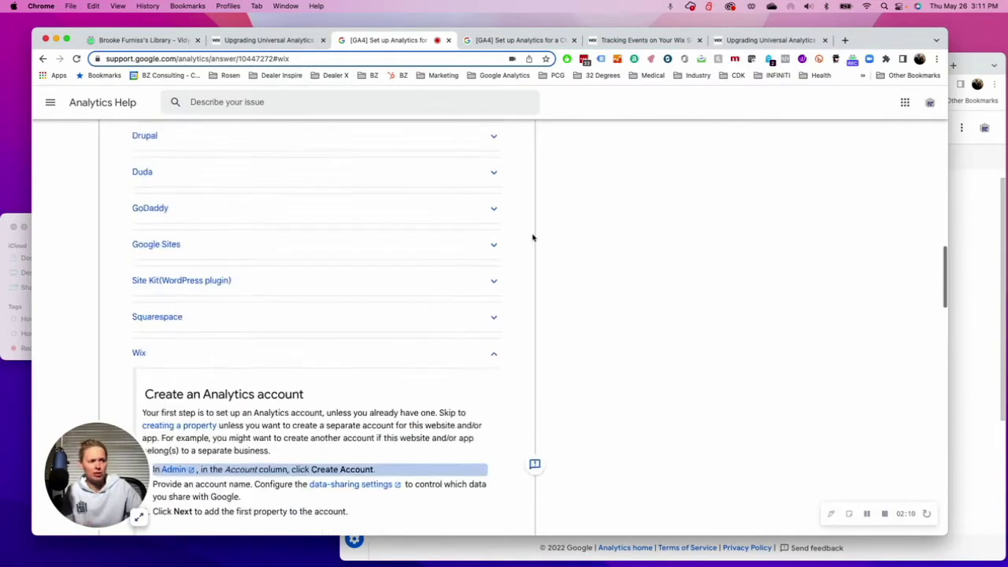
{"action": "scroll", "coordinate": [534, 237], "scroll_direction": "down", "scroll_amount": 3}
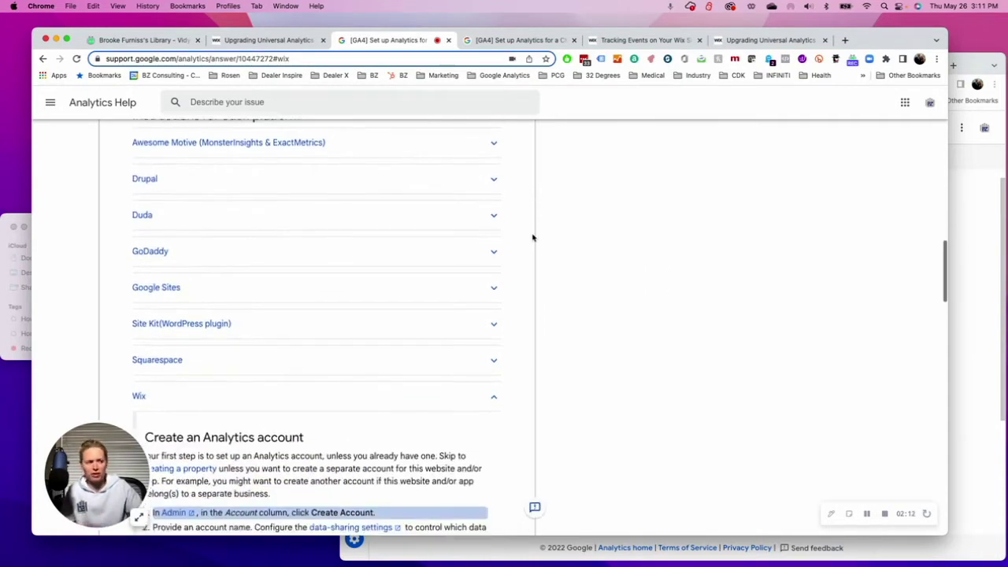
Examine the platform support table again, followed by the advice for platforms that only accept a "UA-" ID.
{"action": "scroll", "coordinate": [534, 236], "scroll_direction": "up", "scroll_amount": 10}
{"action": "scroll", "coordinate": [533, 237], "scroll_direction": "up", "scroll_amount": 3}
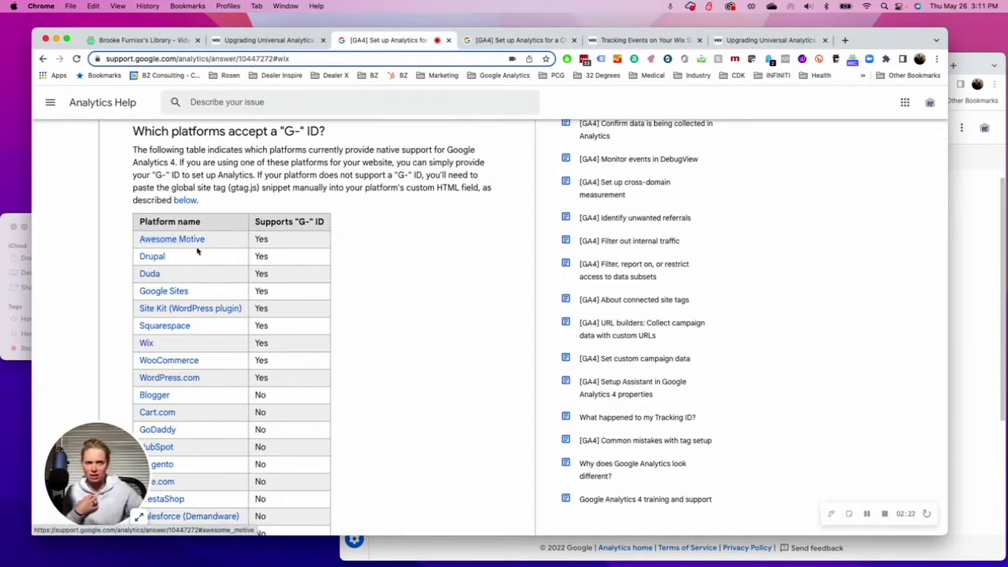
{"action": "scroll", "coordinate": [200, 319], "scroll_direction": "down", "scroll_amount": 2}
{"action": "scroll", "coordinate": [199, 319], "scroll_direction": "down", "scroll_amount": 5}
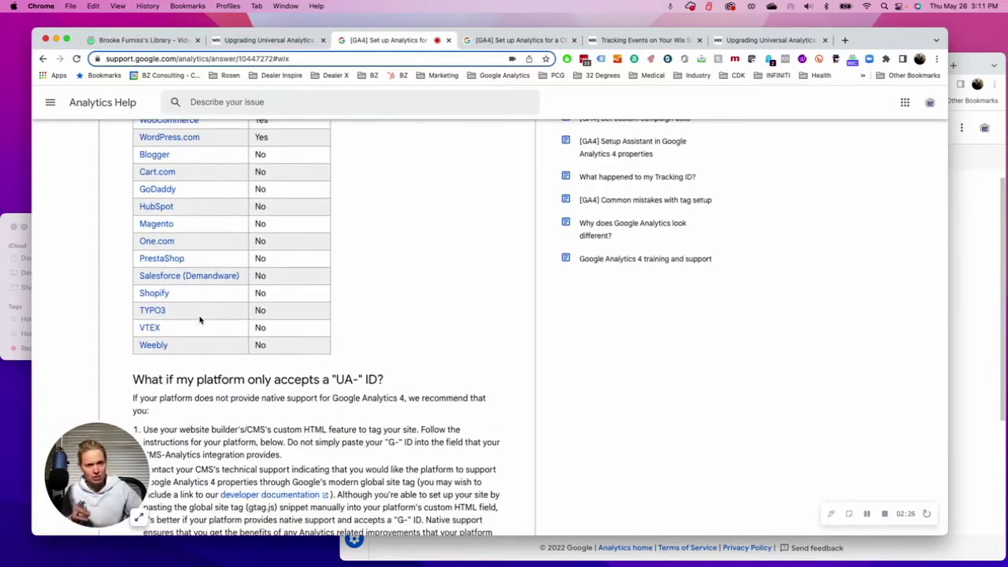
{"action": "scroll", "coordinate": [200, 320], "scroll_direction": "down", "scroll_amount": 3}
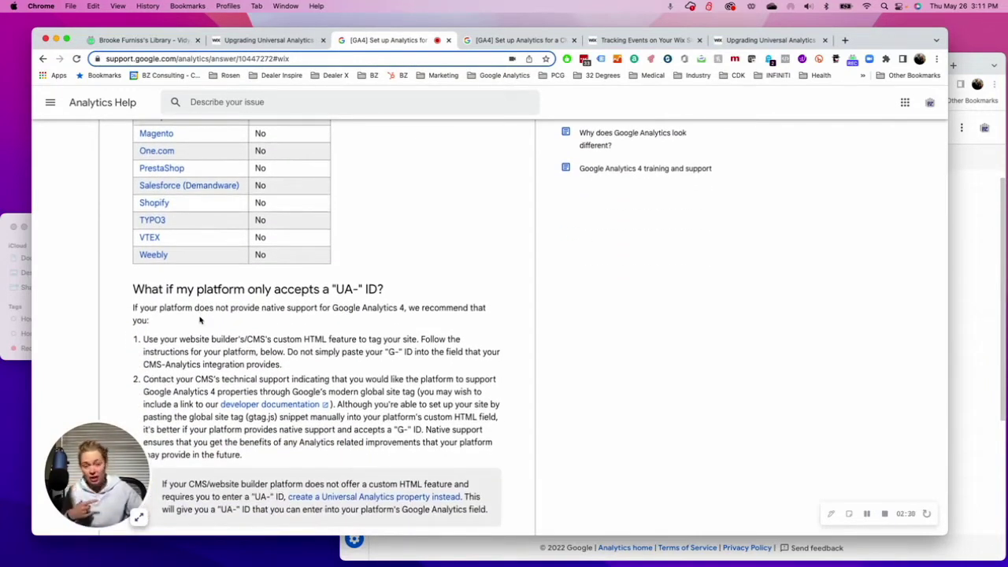
{"action": "scroll", "coordinate": [199, 319], "scroll_direction": "down", "scroll_amount": 2}
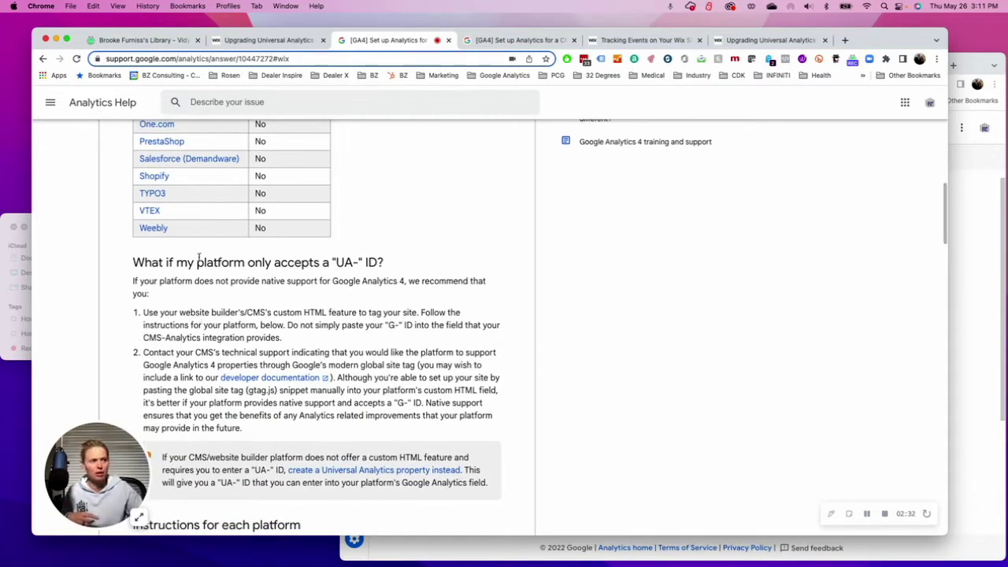
Follow the Wix link in the platform table and read the section on creating a Google Analytics 4 property.
{"action": "scroll", "coordinate": [199, 260], "scroll_direction": "up", "scroll_amount": 7}
{"action": "left_click", "coordinate": [146, 192]}
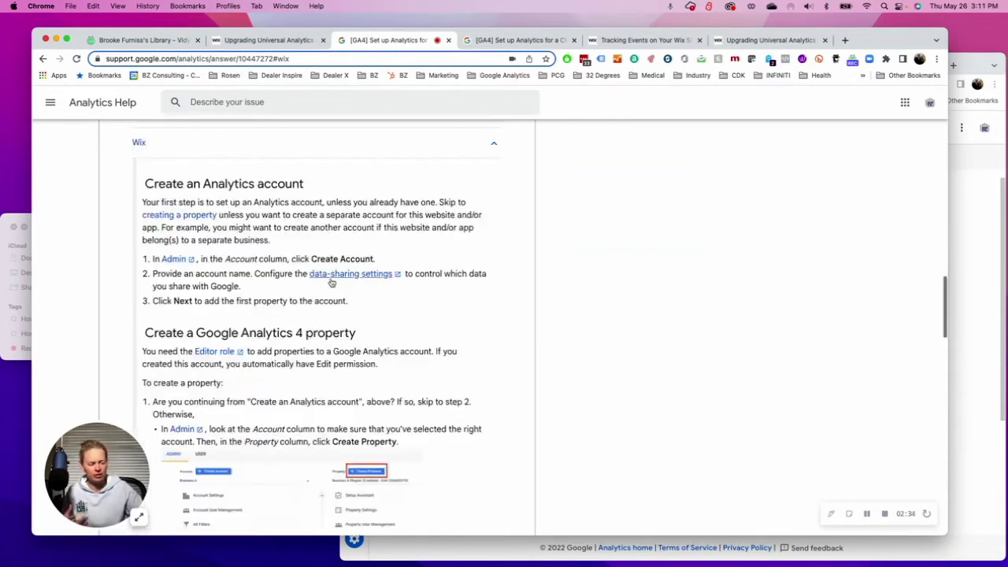
{"action": "scroll", "coordinate": [367, 360], "scroll_direction": "down", "scroll_amount": 5}
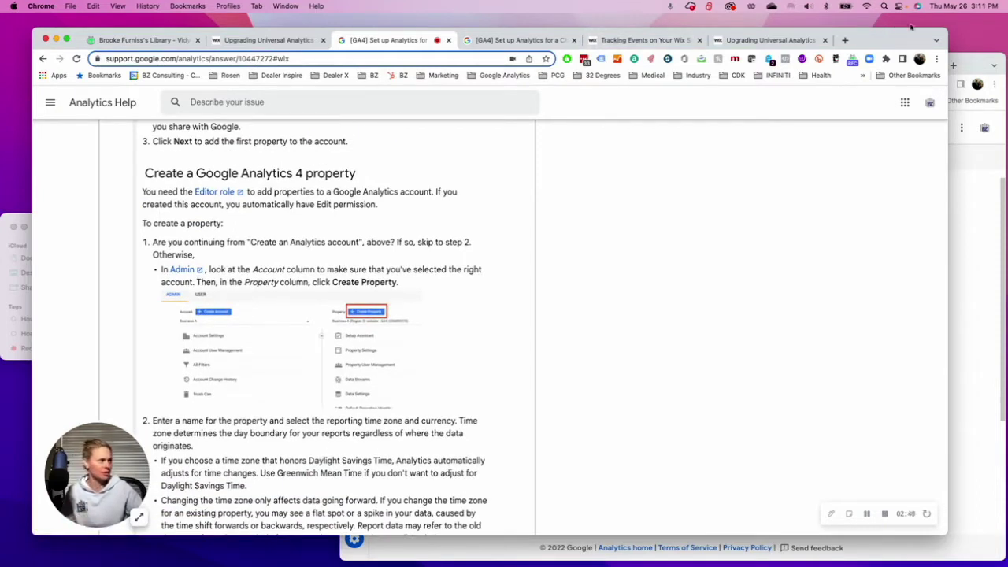
Switch to the Google Analytics admin window and open the Setup Assistant for the BZ Consultants Group GA4 property.
{"action": "left_click", "coordinate": [974, 63]}
{"action": "scroll", "coordinate": [507, 286], "scroll_direction": "down", "scroll_amount": 5}
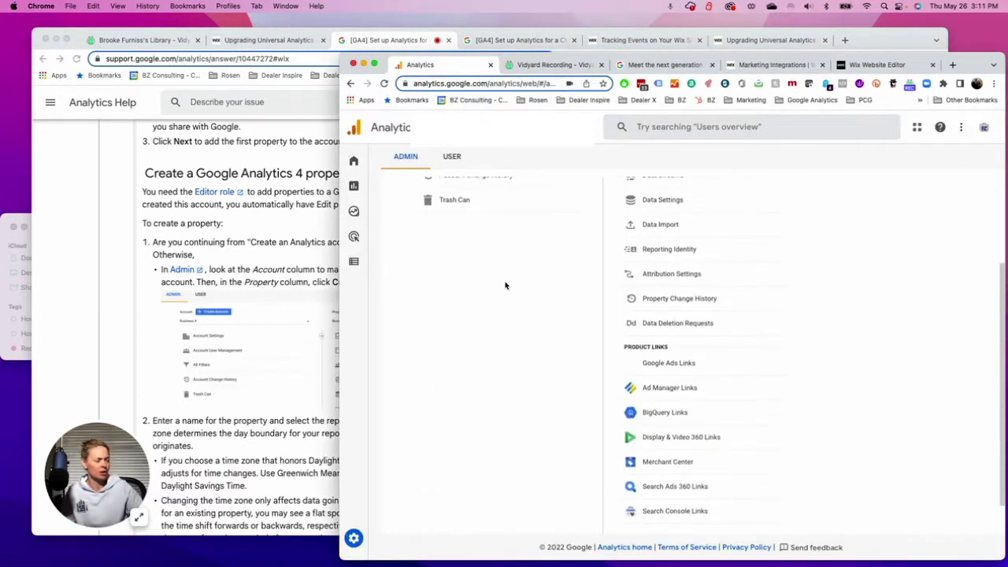
{"action": "scroll", "coordinate": [506, 286], "scroll_direction": "up", "scroll_amount": 3}
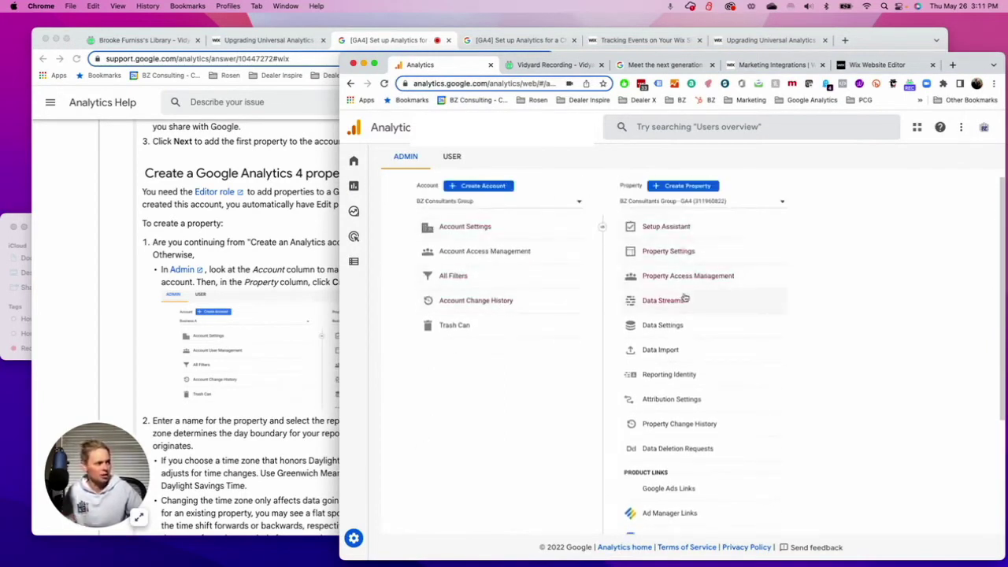
{"action": "left_click", "coordinate": [666, 226]}
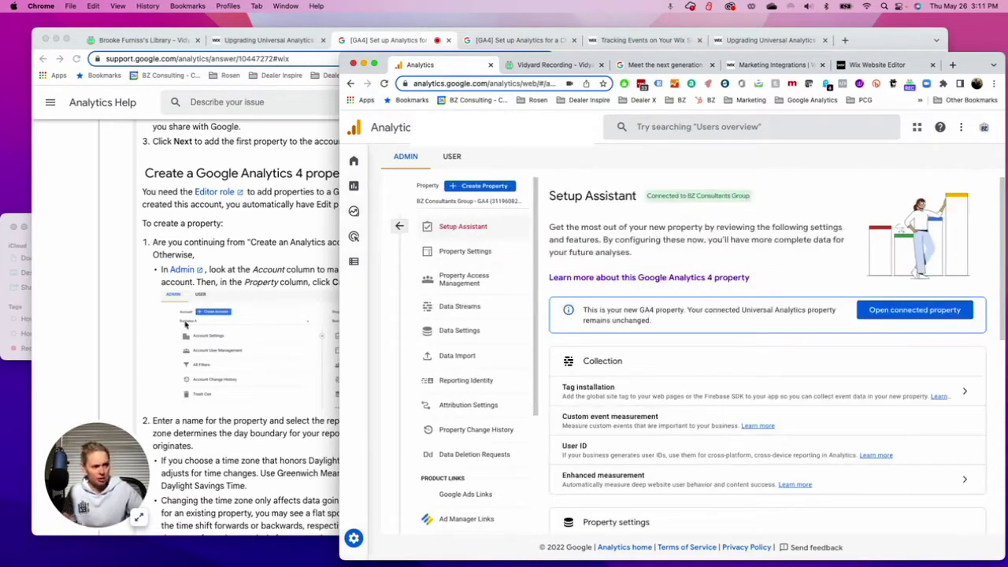
Go back to the help article and read the Wix instructions on property details and adding a web data stream.
{"action": "left_click", "coordinate": [276, 266]}
{"action": "scroll", "coordinate": [276, 265], "scroll_direction": "down", "scroll_amount": 5}
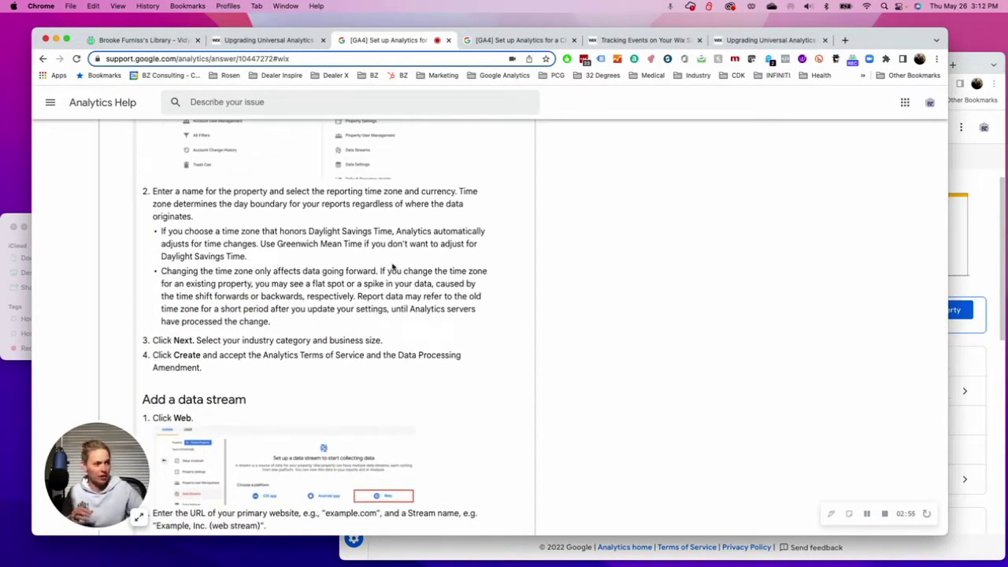
{"action": "scroll", "coordinate": [387, 248], "scroll_direction": "down", "scroll_amount": 1}
{"action": "scroll", "coordinate": [393, 264], "scroll_direction": "up", "scroll_amount": 2}
{"action": "scroll", "coordinate": [393, 264], "scroll_direction": "down", "scroll_amount": 1}
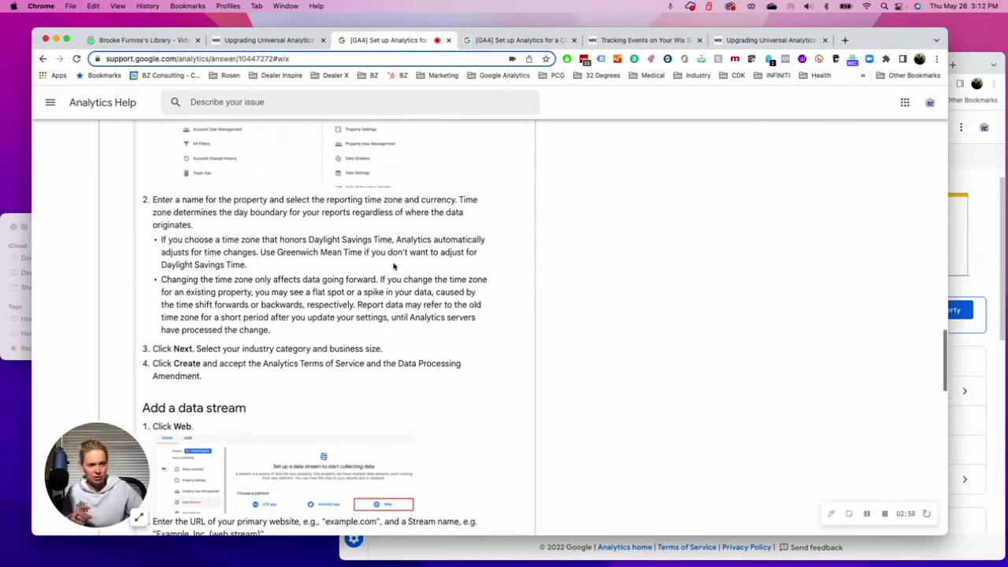
{"action": "scroll", "coordinate": [393, 266], "scroll_direction": "down", "scroll_amount": 3}
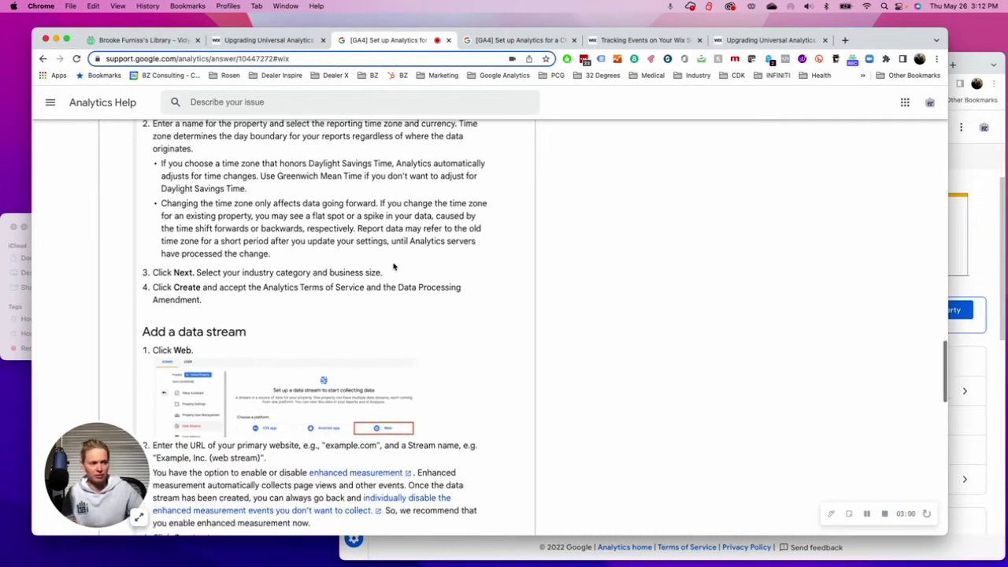
{"action": "scroll", "coordinate": [394, 266], "scroll_direction": "up", "scroll_amount": 1}
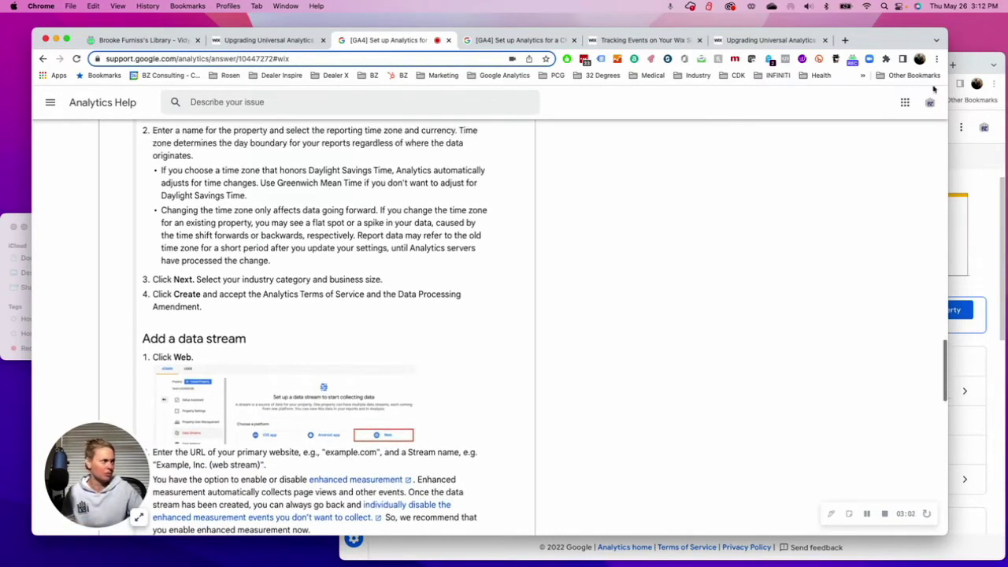
Check the Setup Assistant in Analytics, then reread the help article's Wix instructions on creating a property and choosing its time zone and currency.
{"action": "left_click", "coordinate": [975, 64]}
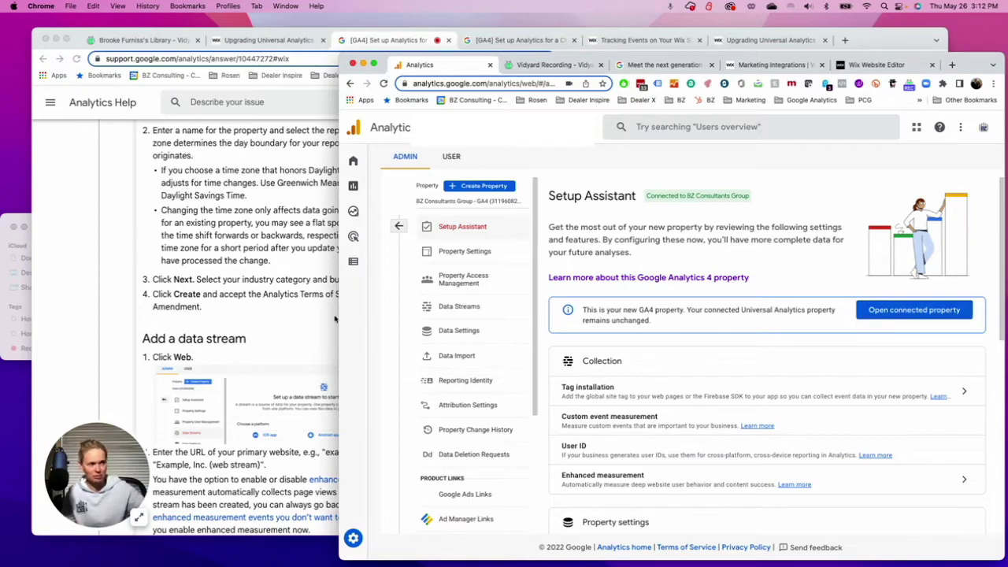
{"action": "left_click", "coordinate": [233, 293]}
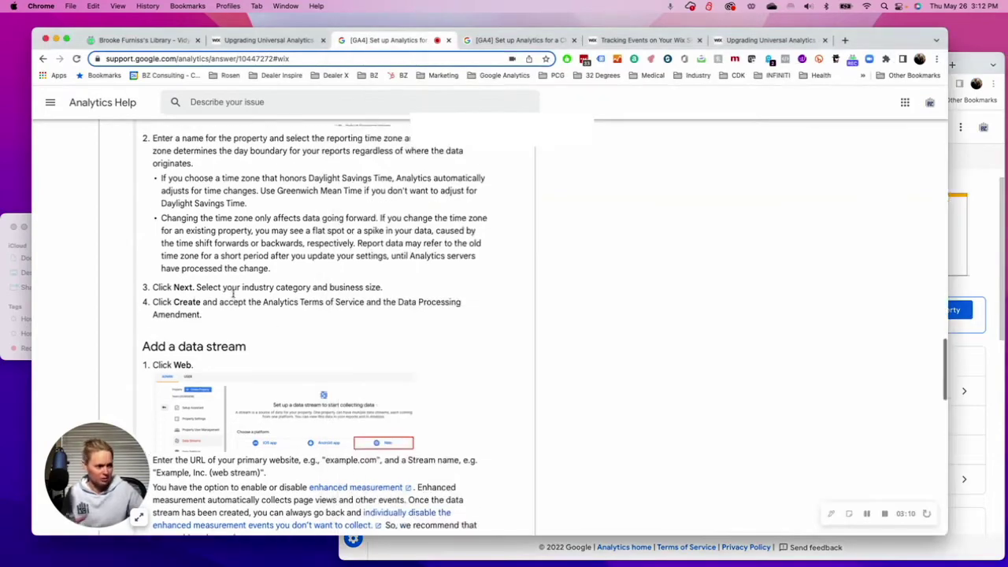
{"action": "scroll", "coordinate": [233, 293], "scroll_direction": "up", "scroll_amount": 5}
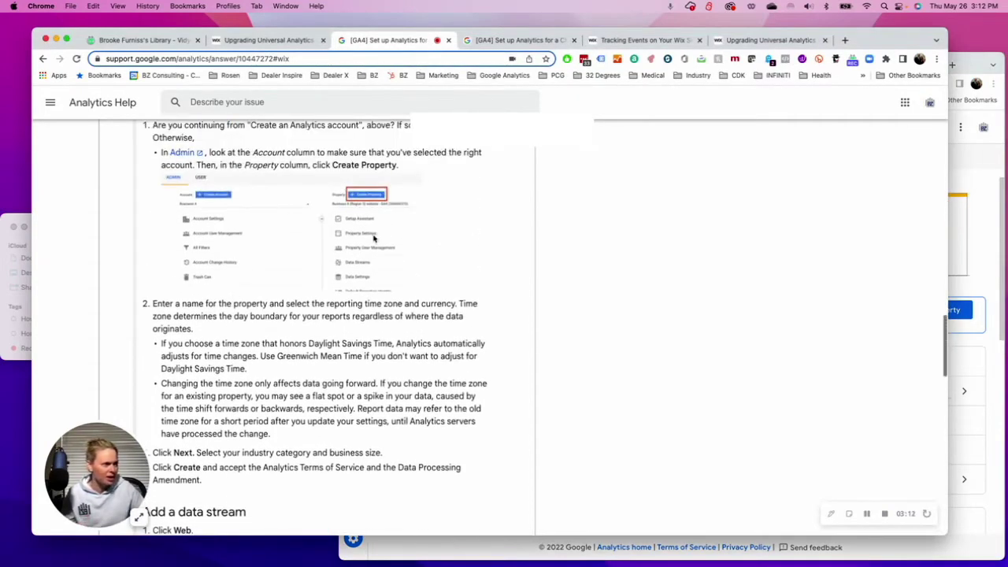
{"action": "scroll", "coordinate": [375, 238], "scroll_direction": "up", "scroll_amount": 5}
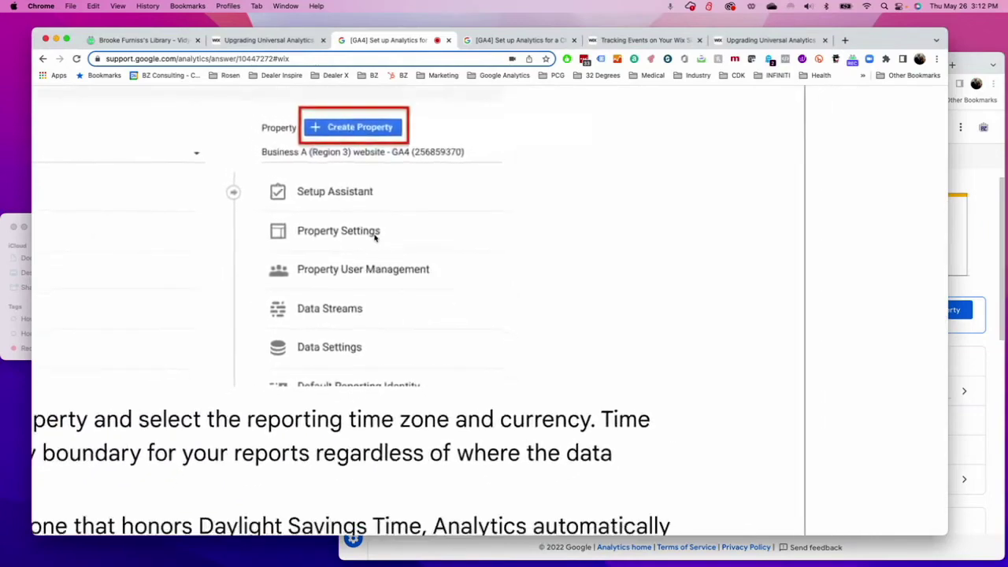
{"action": "scroll", "coordinate": [374, 238], "scroll_direction": "down", "scroll_amount": 5}
{"action": "scroll", "coordinate": [374, 238], "scroll_direction": "down", "scroll_amount": 2}
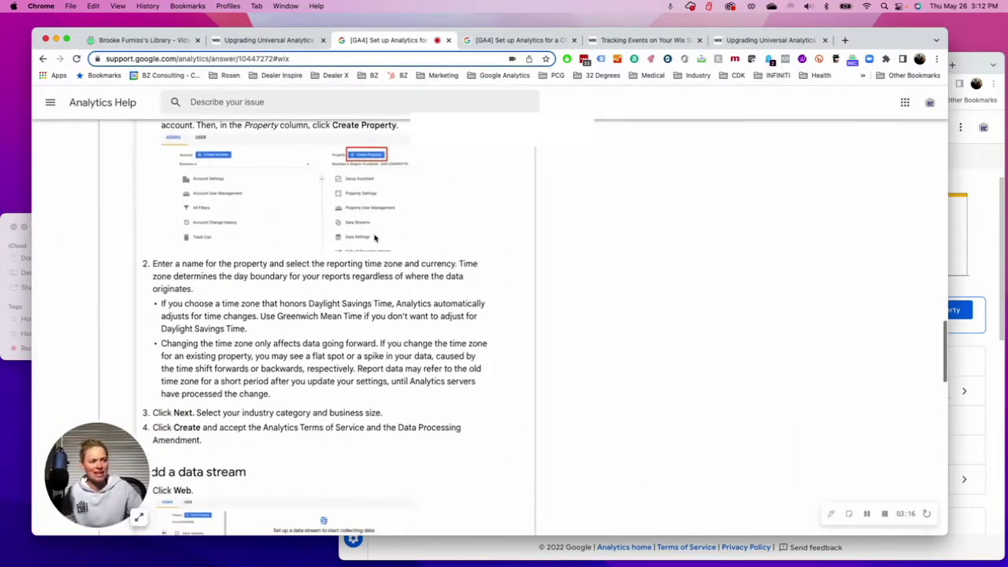
{"action": "scroll", "coordinate": [375, 238], "scroll_direction": "down", "scroll_amount": 1}
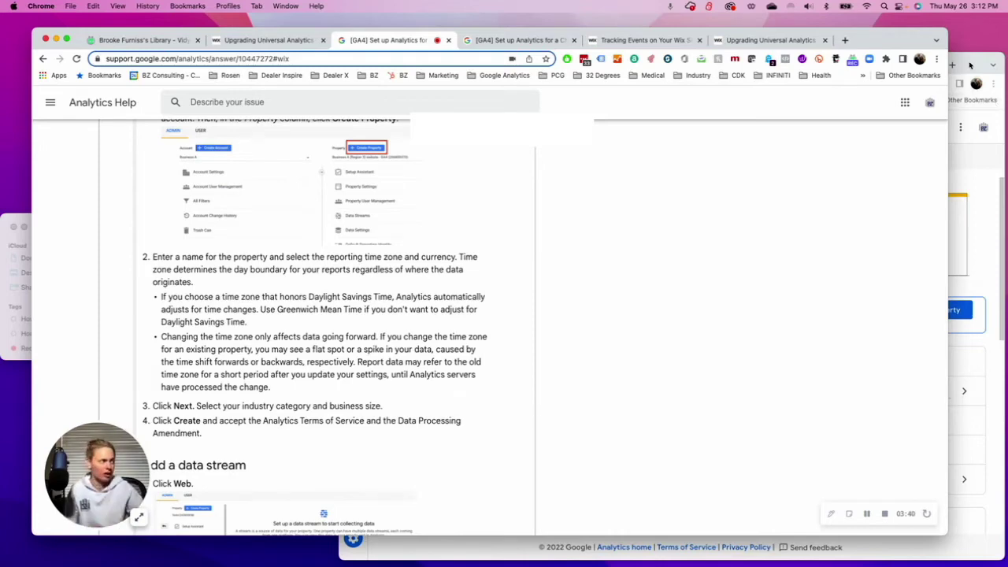
Glance at the Setup Assistant again and read the help article's section on adding a data stream.
{"action": "left_click", "coordinate": [970, 65]}
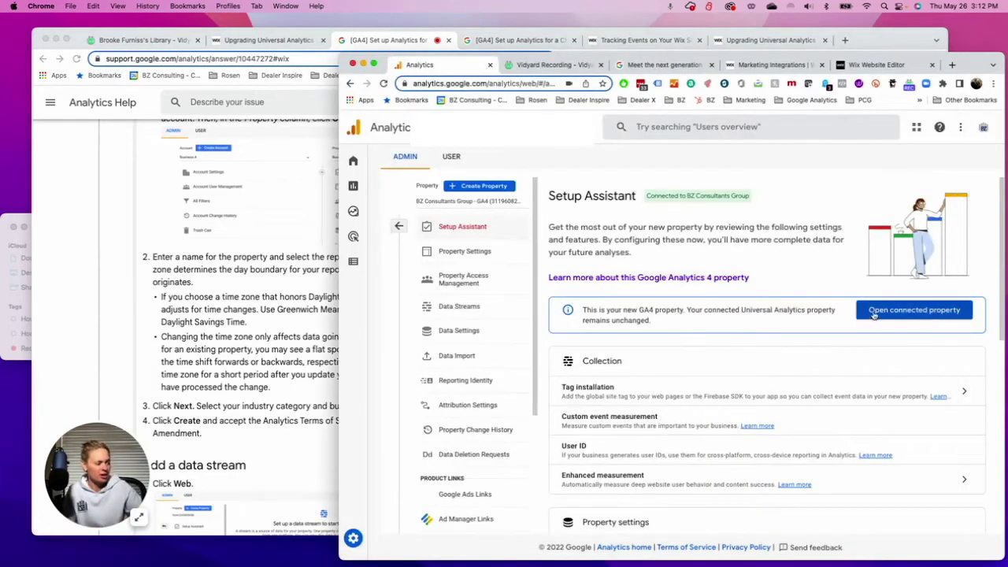
{"action": "left_click", "coordinate": [247, 360]}
{"action": "scroll", "coordinate": [246, 360], "scroll_direction": "down", "scroll_amount": 5}
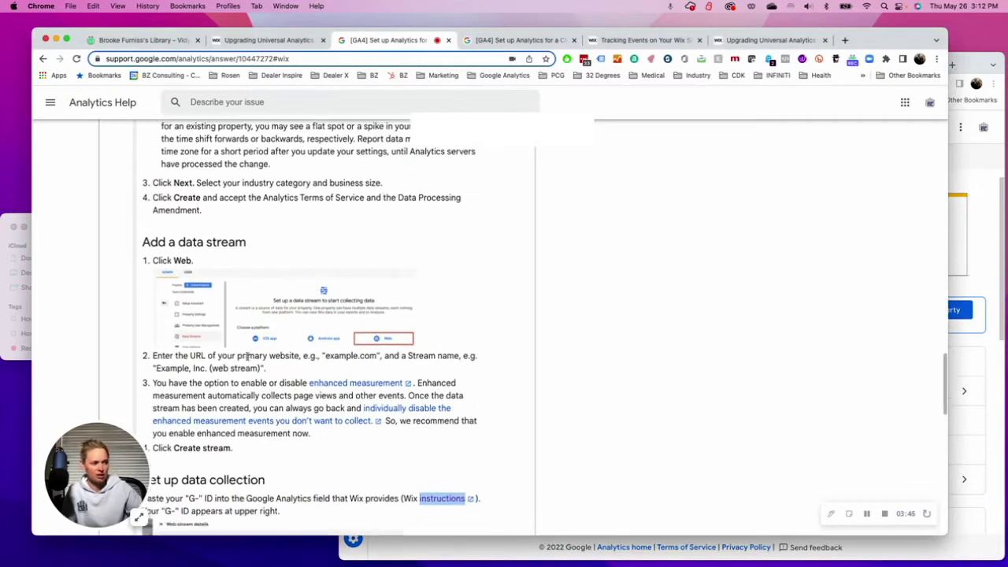
Open the connected Universal Analytics property from the GA4 Setup Assistant and reposition the Analytics window over the help article.
{"action": "left_click", "coordinate": [978, 181]}
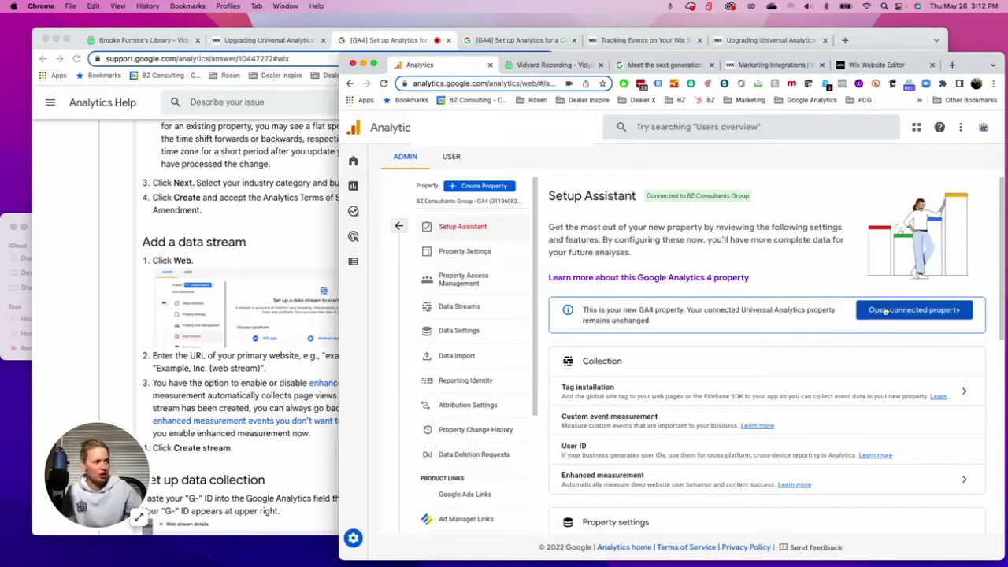
{"action": "left_click", "coordinate": [885, 310]}
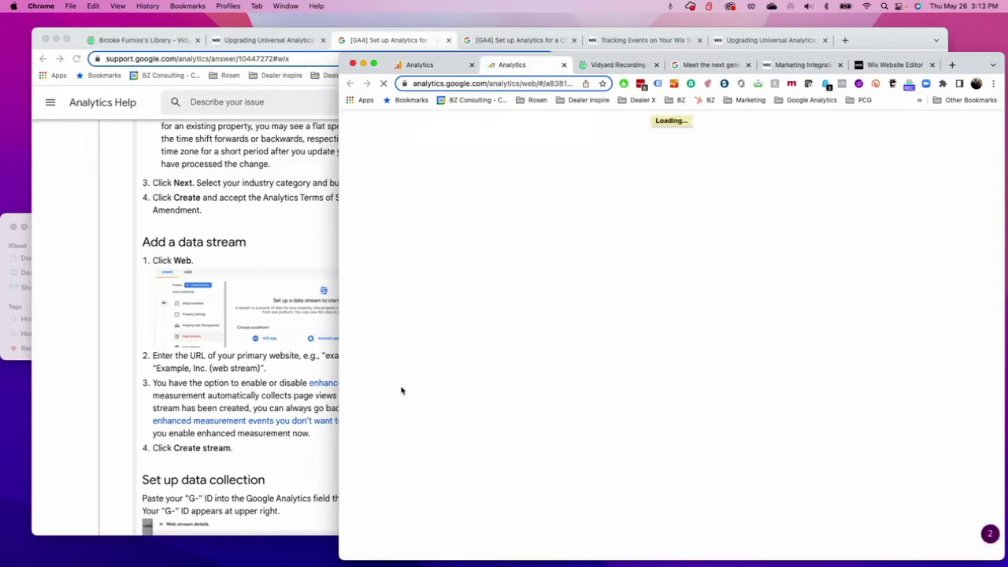
{"action": "left_click_drag", "start_coordinate": [973, 70], "coordinate": [936, 41]}
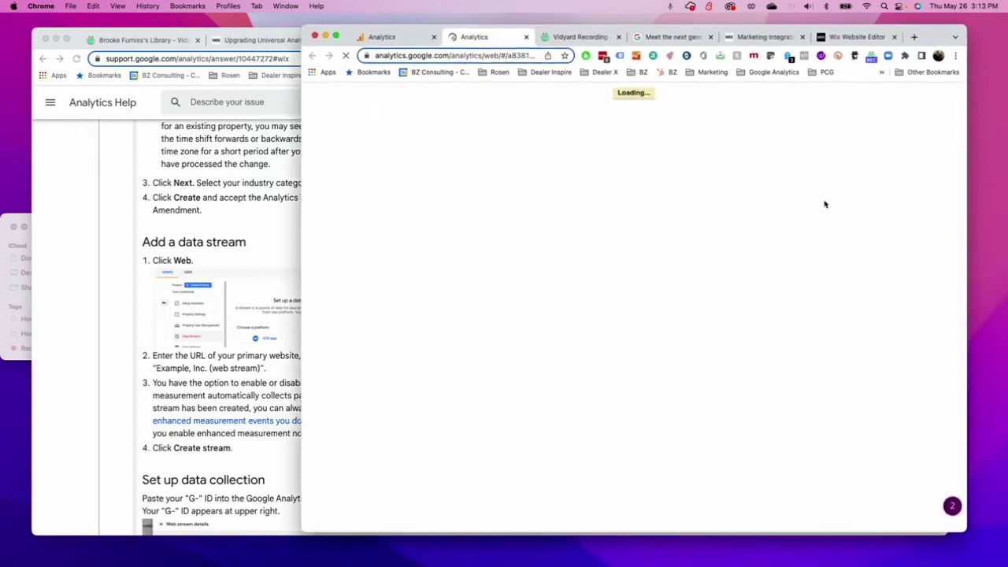
Examine the enlarged "Add a data stream" illustration in the help article and move its window lower to expose the Analytics window.
{"action": "left_click", "coordinate": [204, 390]}
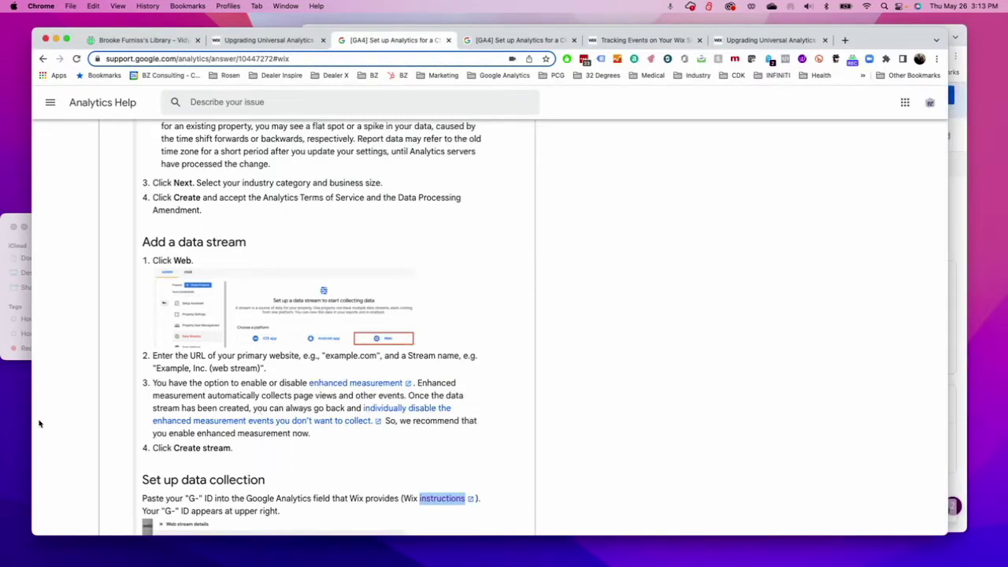
{"action": "scroll", "coordinate": [197, 319], "scroll_direction": "up", "scroll_amount": 5}
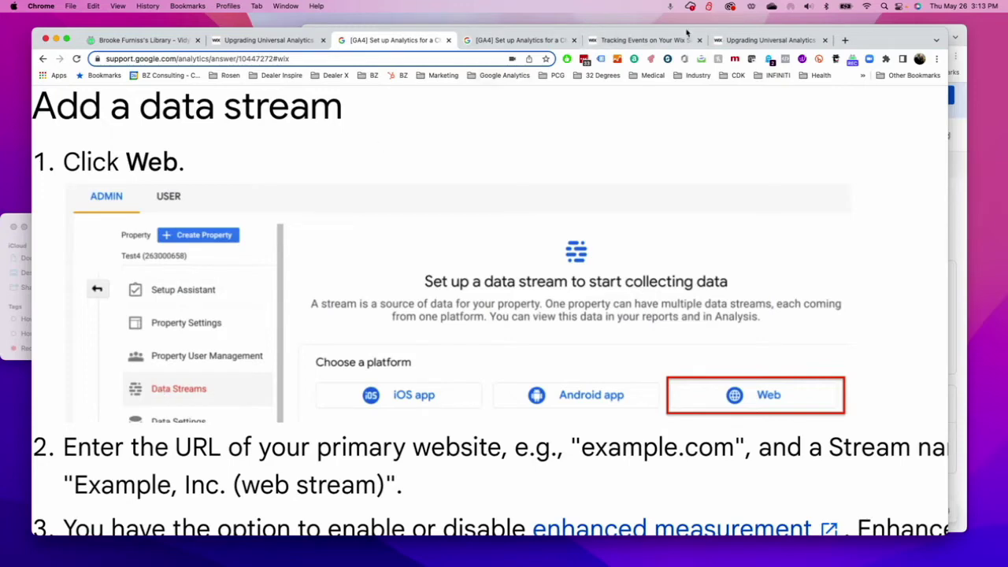
{"action": "left_click", "coordinate": [535, 40]}
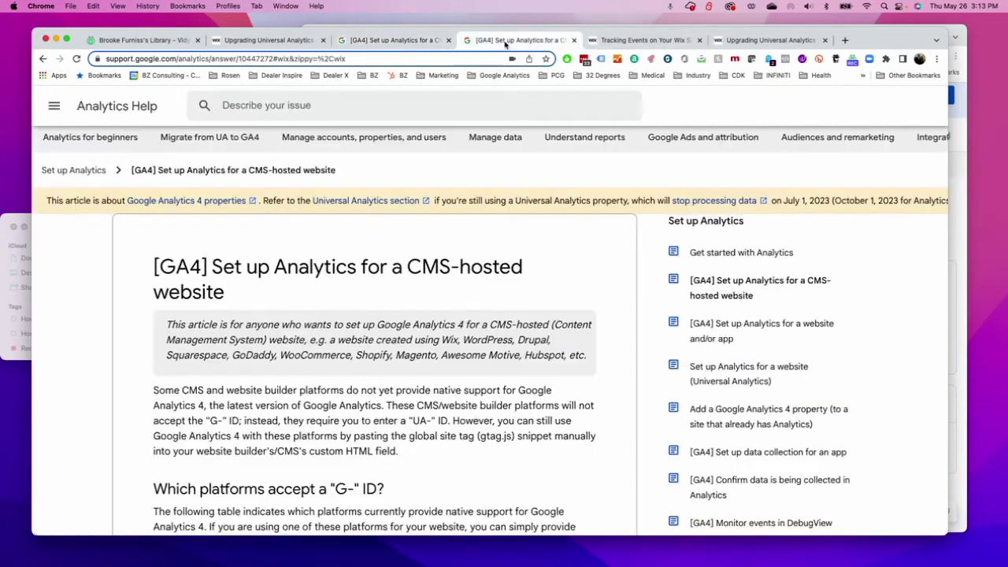
{"action": "left_click", "coordinate": [394, 40]}
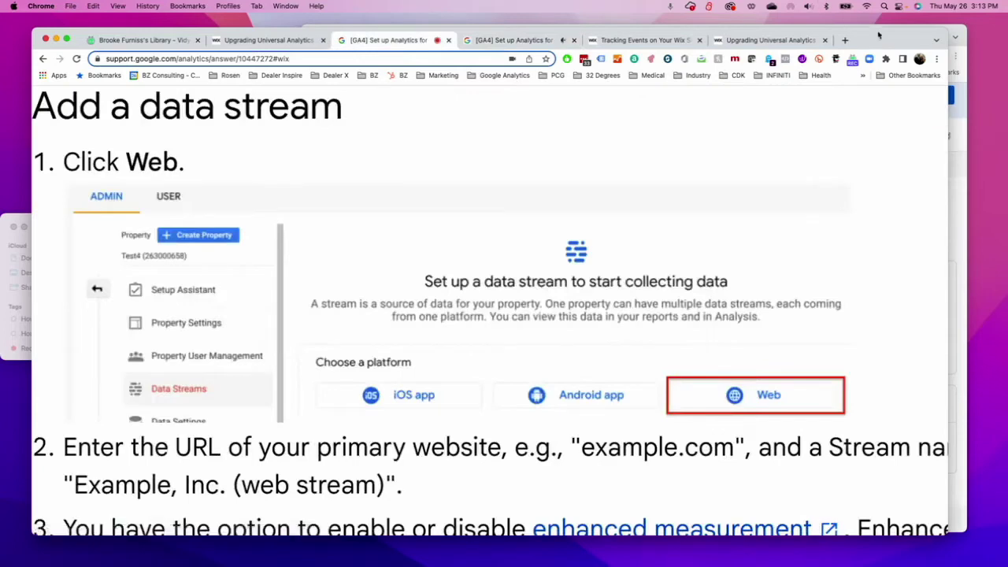
{"action": "left_click_drag", "start_coordinate": [880, 29], "coordinate": [885, 68]}
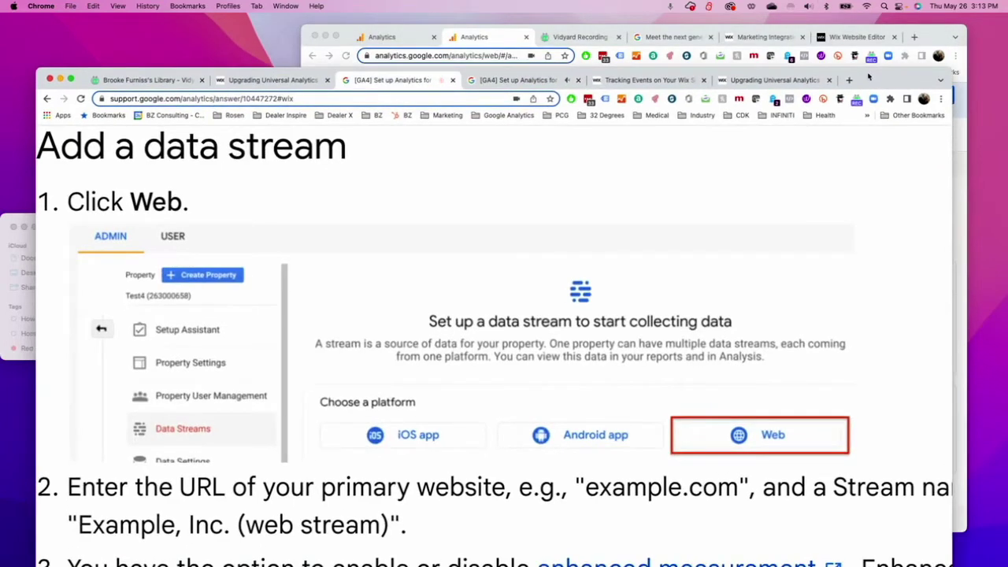
Look through the admin options of the connected Universal Analytics property for a data streams entry.
{"action": "left_click", "coordinate": [493, 37]}
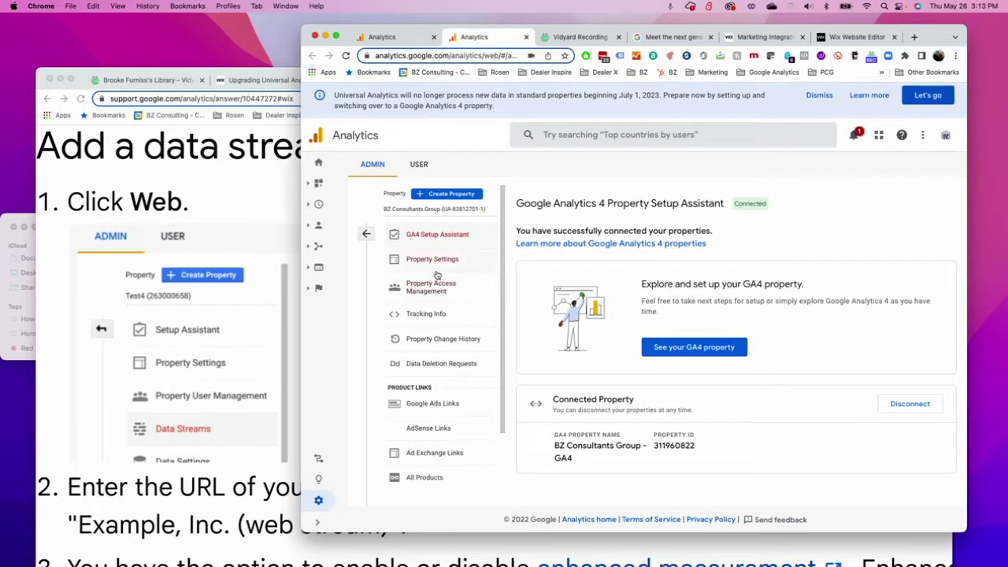
{"action": "scroll", "coordinate": [431, 311], "scroll_direction": "down", "scroll_amount": 2}
{"action": "scroll", "coordinate": [431, 314], "scroll_direction": "down", "scroll_amount": 2}
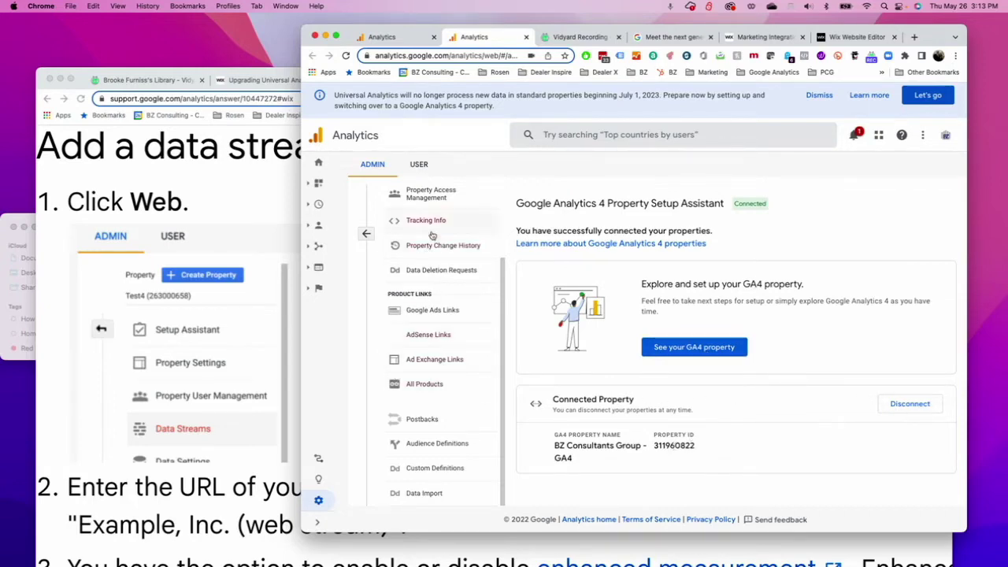
{"action": "scroll", "coordinate": [432, 400], "scroll_direction": "up", "scroll_amount": 3}
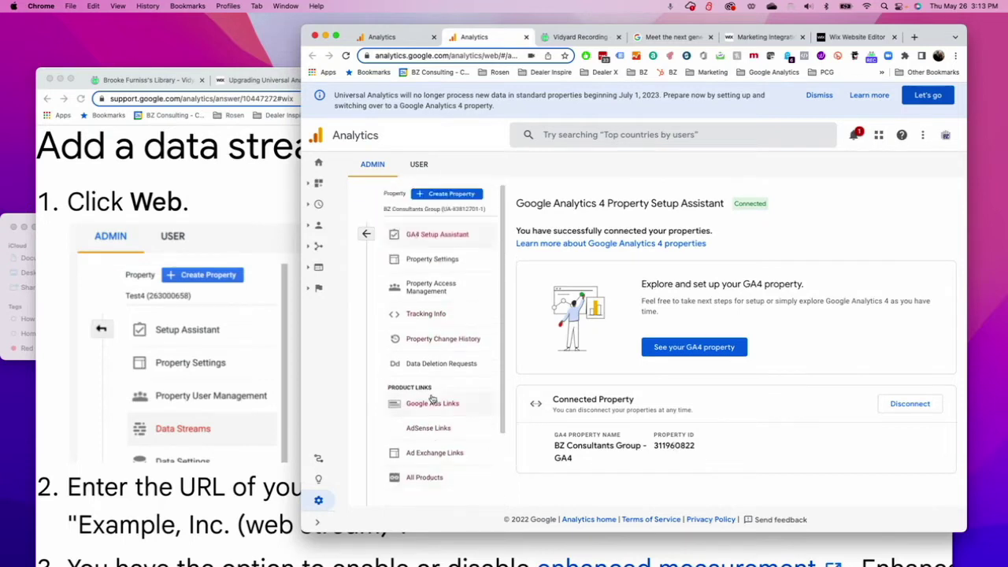
Open the connected GA4 property, review its Setup Assistant, and go to its Data Streams.
{"action": "left_click", "coordinate": [713, 349]}
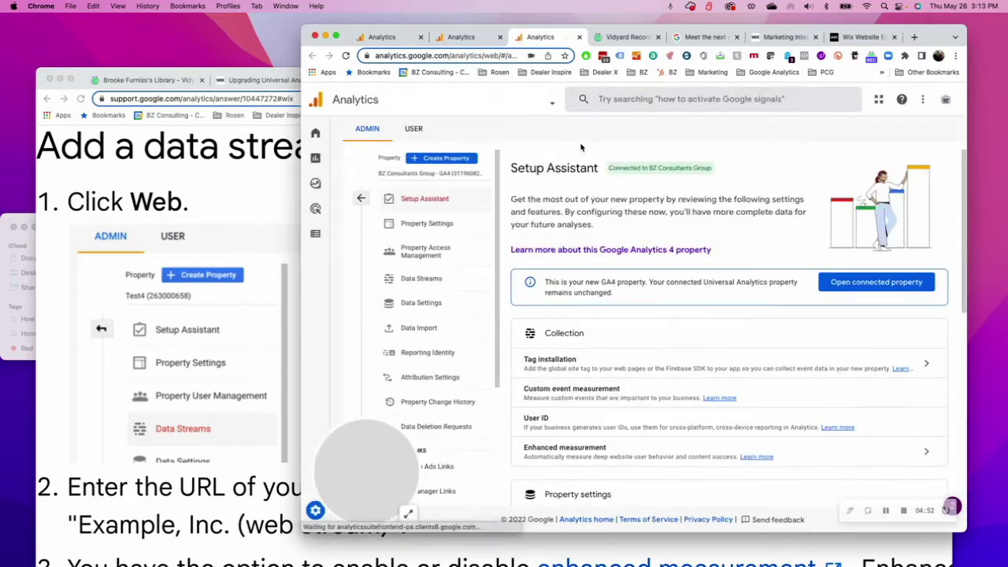
{"action": "scroll", "coordinate": [654, 359], "scroll_direction": "down", "scroll_amount": 2}
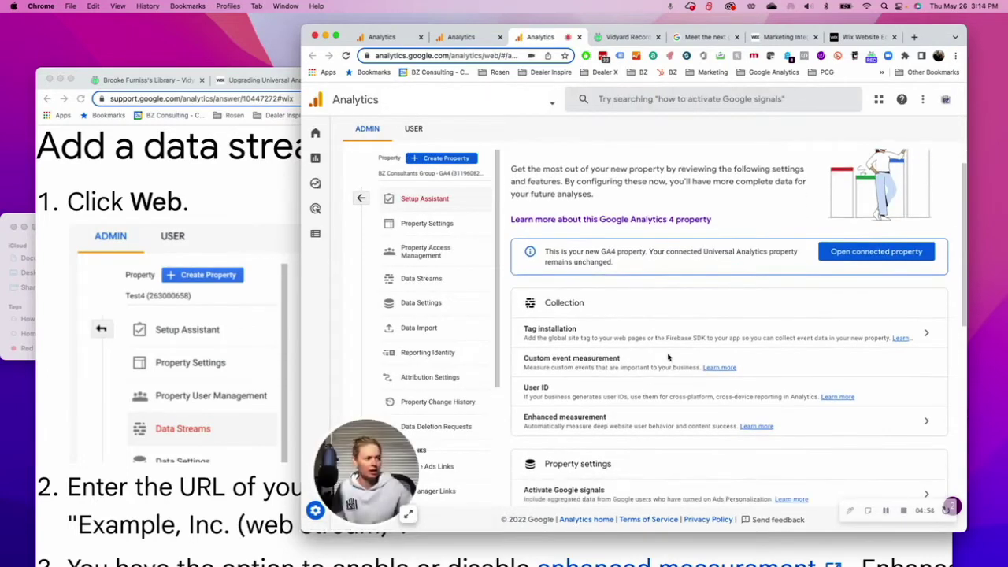
{"action": "scroll", "coordinate": [669, 358], "scroll_direction": "down", "scroll_amount": 2}
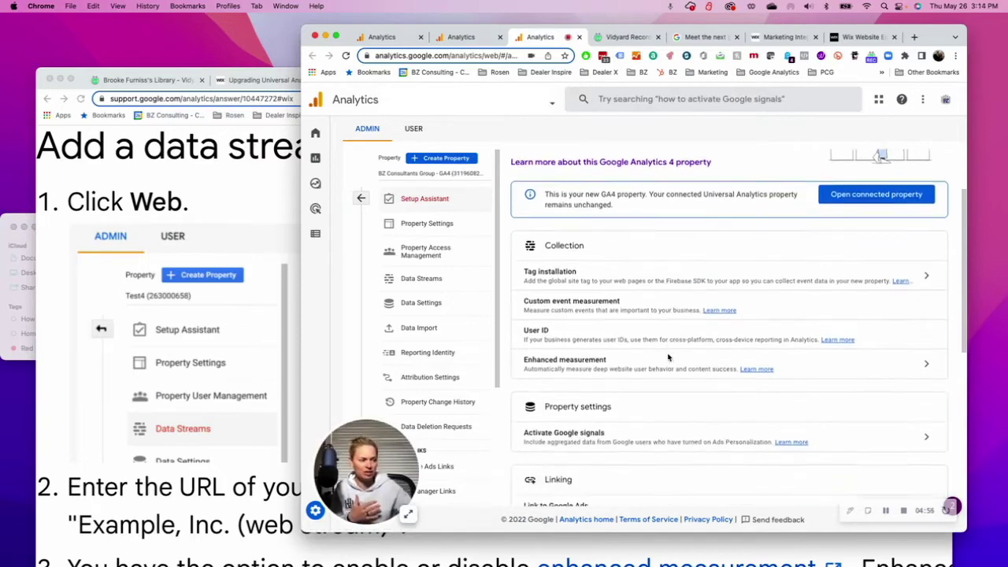
{"action": "scroll", "coordinate": [668, 358], "scroll_direction": "down", "scroll_amount": 4}
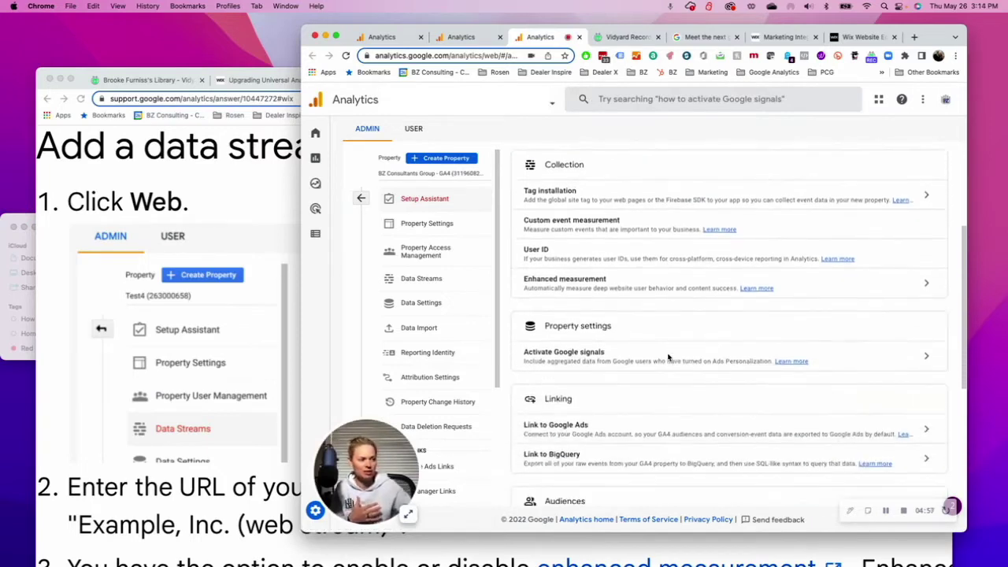
{"action": "left_click", "coordinate": [432, 290]}
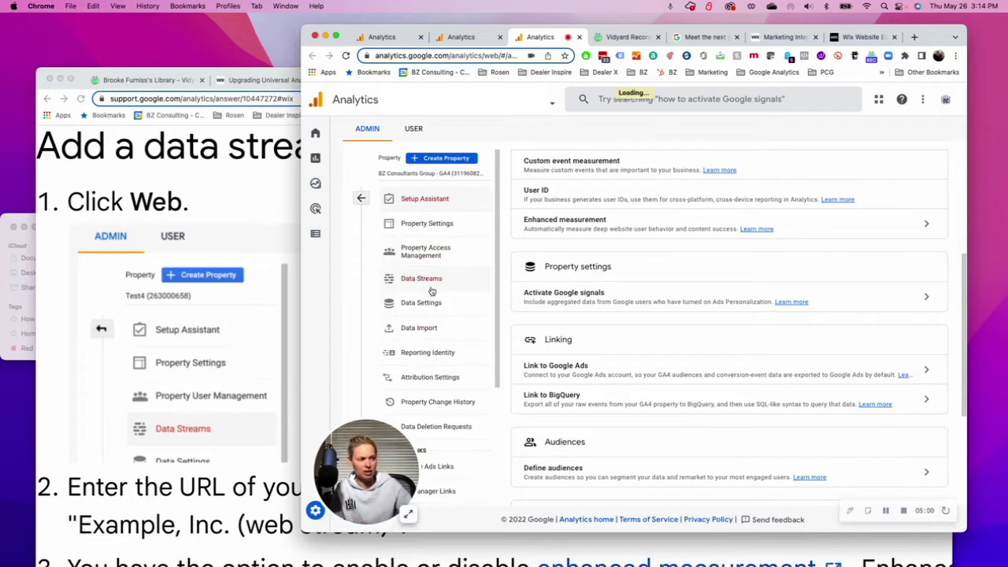
Compare the help article's steps for adding a web stream and setting up data collection with the property's Data Streams list.
{"action": "left_click", "coordinate": [237, 185]}
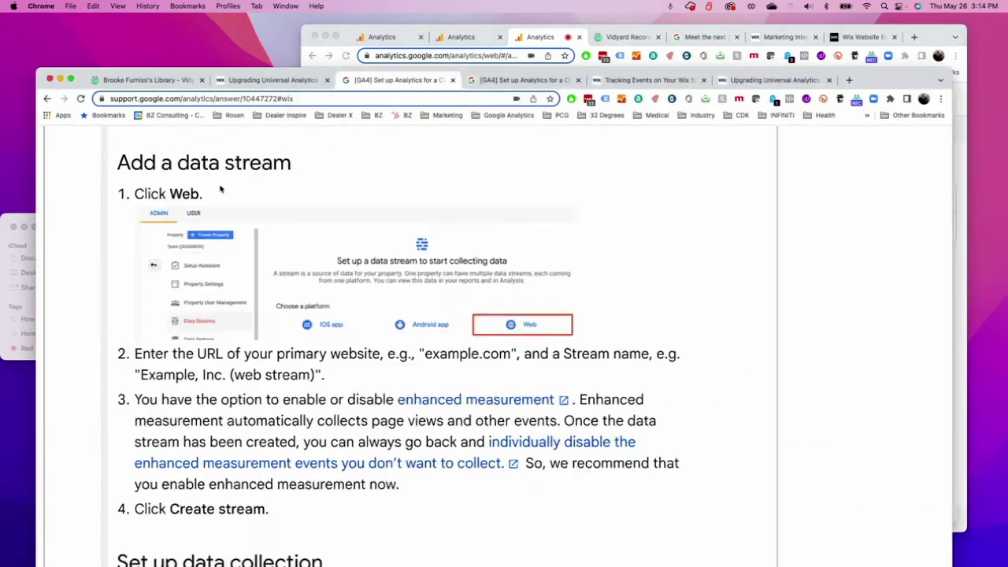
{"action": "scroll", "coordinate": [323, 370], "scroll_direction": "down", "scroll_amount": 4}
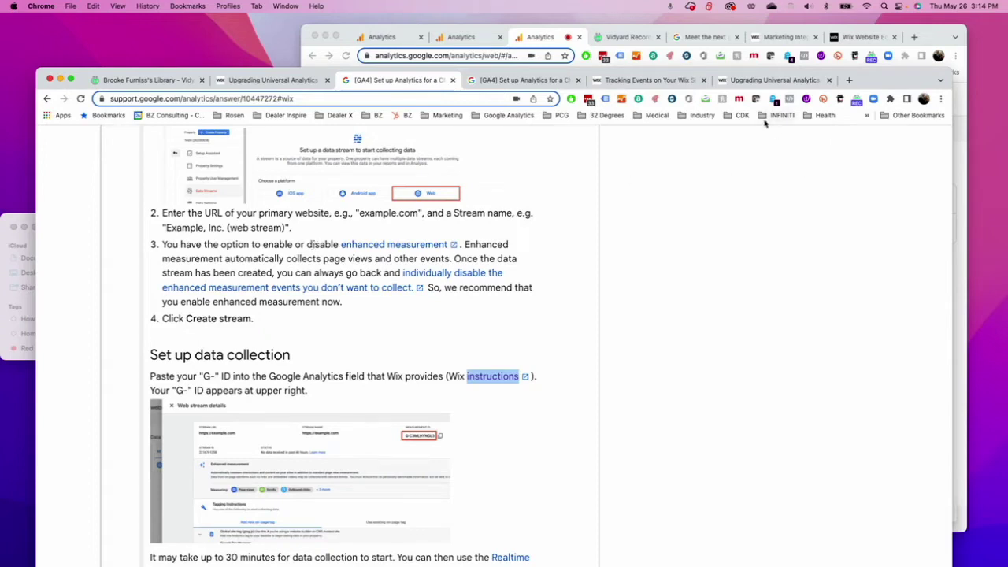
{"action": "left_click", "coordinate": [527, 37]}
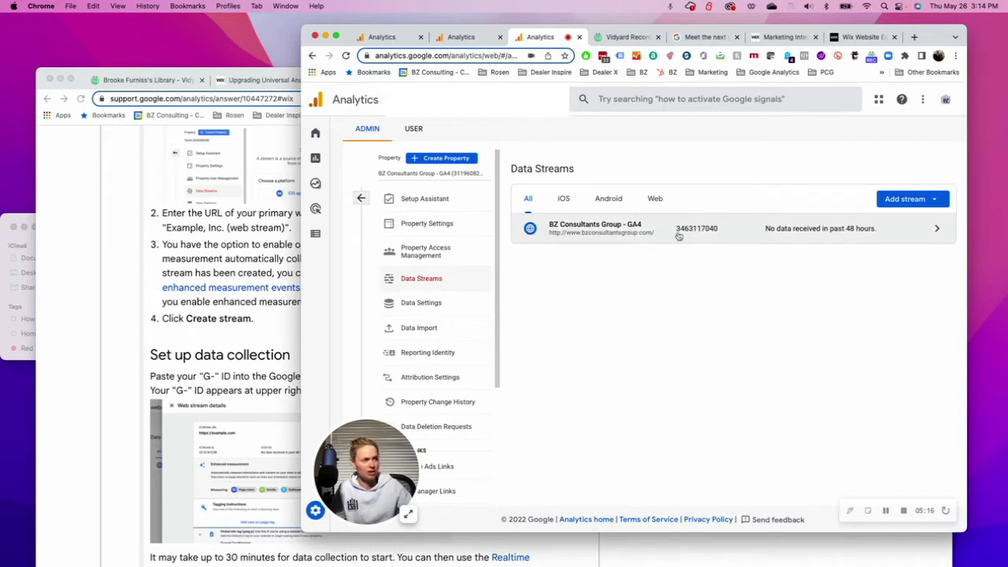
{"action": "key", "text": "super+grave"}
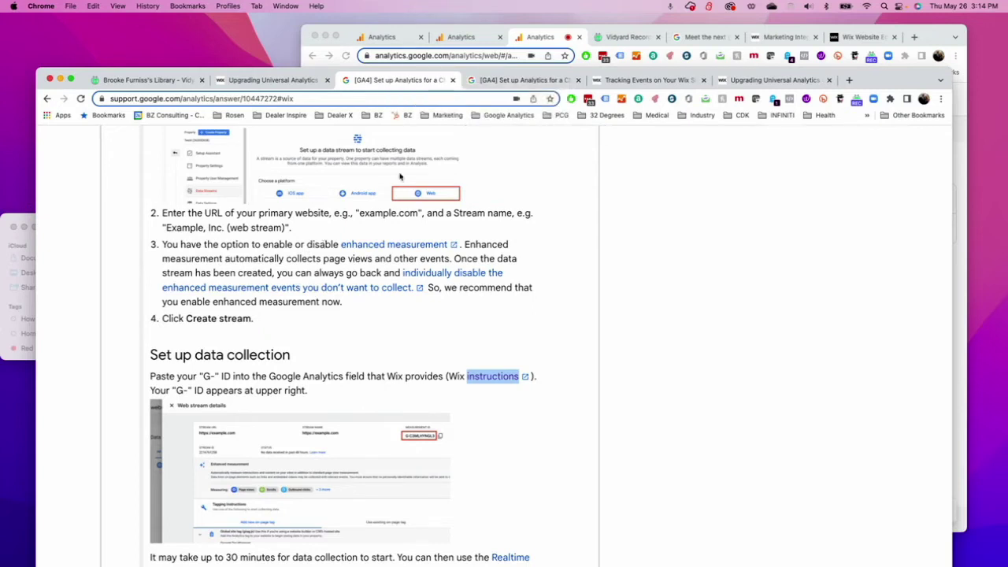
{"action": "scroll", "coordinate": [449, 150], "scroll_direction": "down", "scroll_amount": 1}
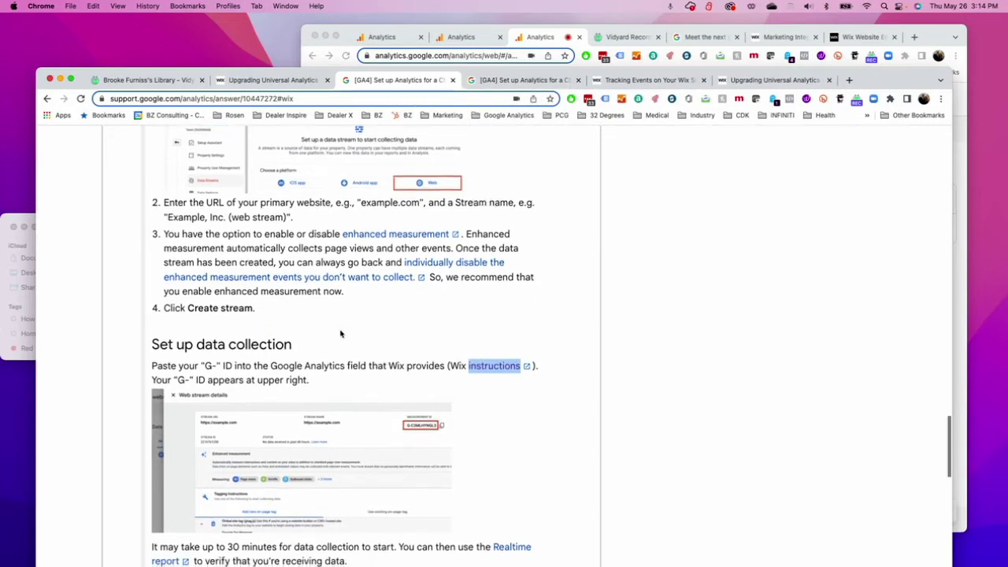
Return to Analytics and open the BZ Consultants Group - GA4 web data stream.
{"action": "left_click", "coordinate": [552, 33]}
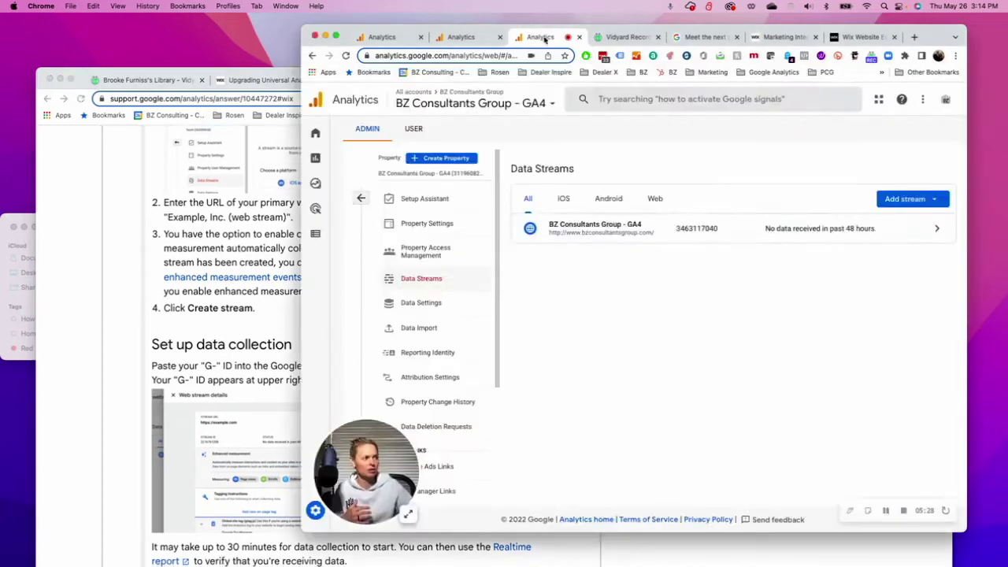
{"action": "left_click", "coordinate": [644, 235]}
Follow the help article's link to the Wix instructions and expand the "Using Google Analytics 4" steps for getting the property ID.
{"action": "key", "text": "super+grave"}
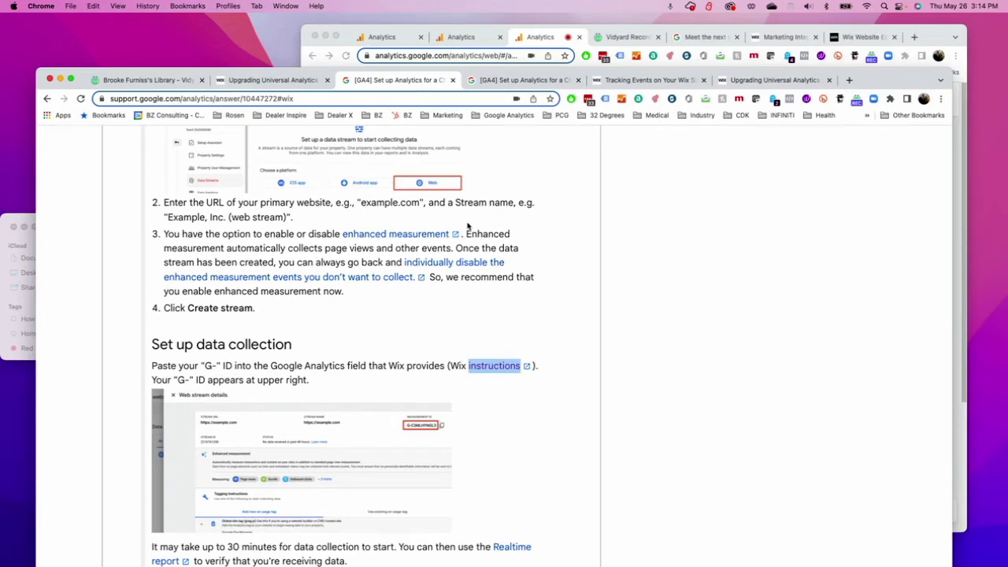
{"action": "scroll", "coordinate": [462, 370], "scroll_direction": "down", "scroll_amount": 4}
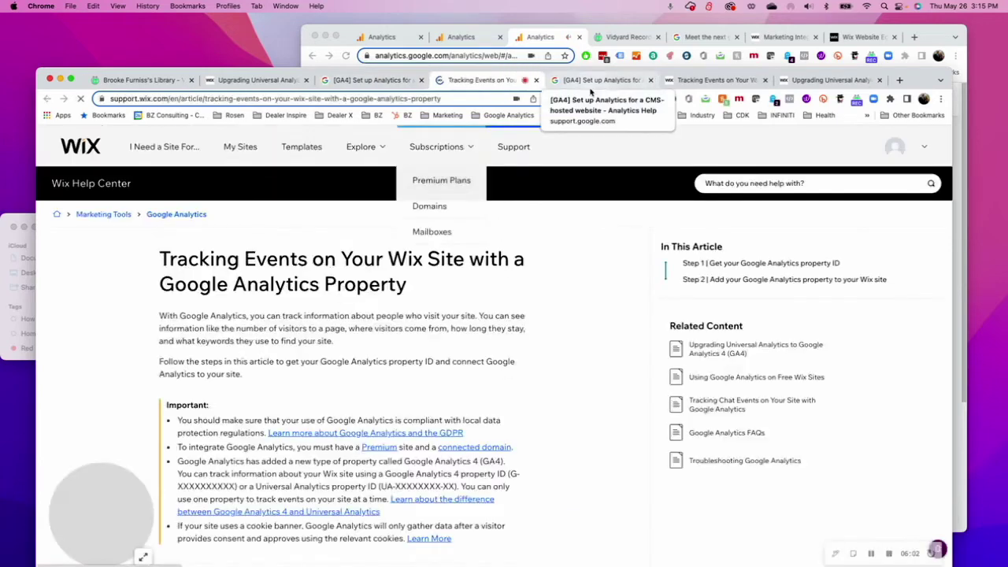
{"action": "scroll", "coordinate": [397, 284], "scroll_direction": "down", "scroll_amount": 9}
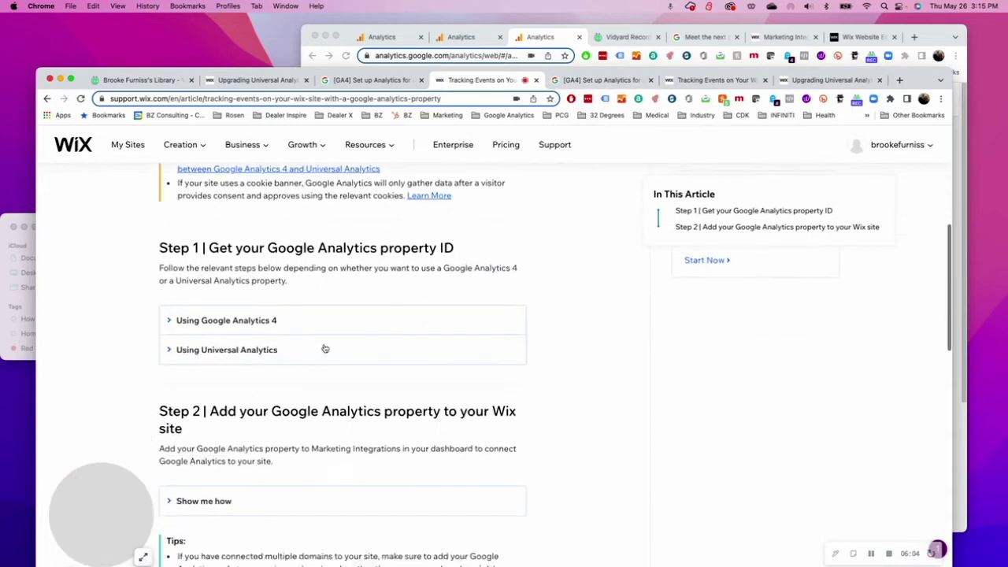
{"action": "left_click", "coordinate": [274, 320]}
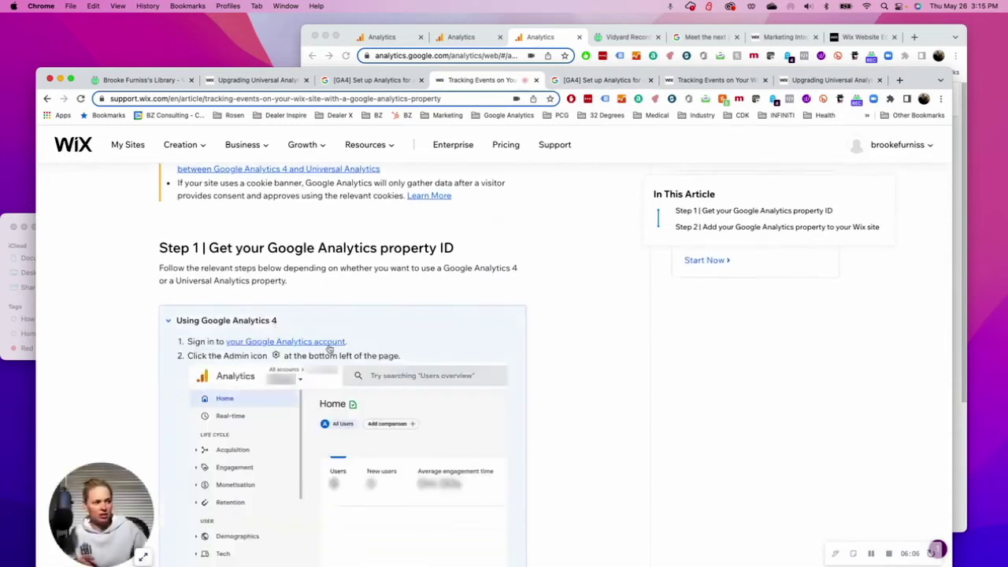
{"action": "scroll", "coordinate": [330, 349], "scroll_direction": "down", "scroll_amount": 1}
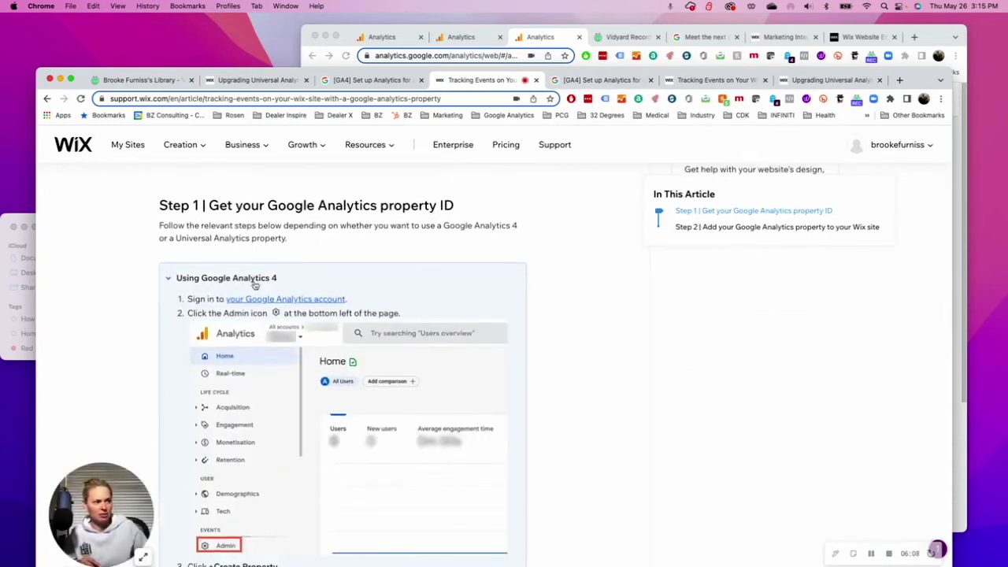
Follow the Wix article's GA4 steps to the web stream's Enhanced measurement settings in Analytics and show the advanced settings for Page views.
{"action": "scroll", "coordinate": [255, 285], "scroll_direction": "down", "scroll_amount": 5}
{"action": "scroll", "coordinate": [255, 285], "scroll_direction": "down", "scroll_amount": 8}
{"action": "scroll", "coordinate": [253, 281], "scroll_direction": "up", "scroll_amount": 3}
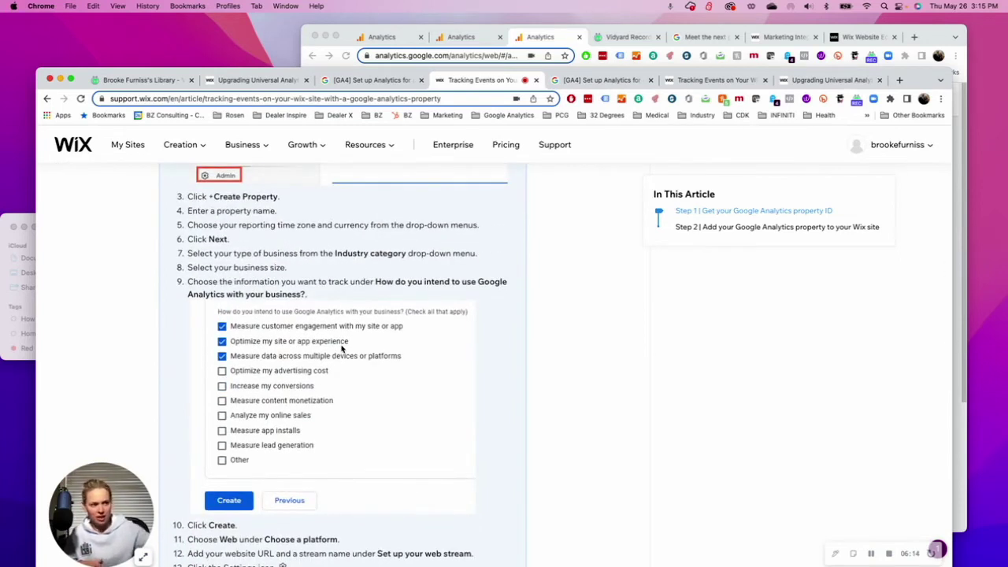
{"action": "scroll", "coordinate": [342, 348], "scroll_direction": "down", "scroll_amount": 8}
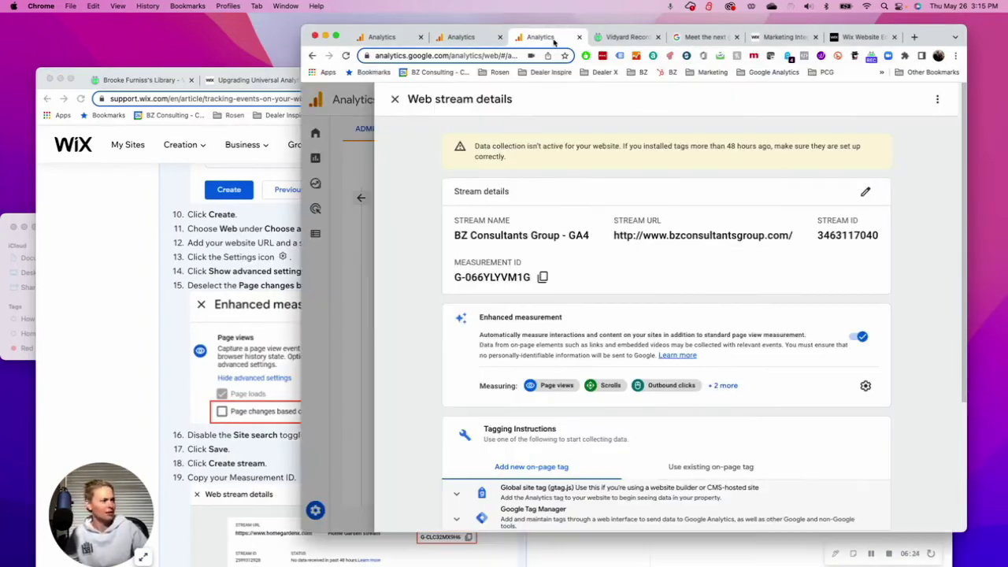
{"action": "left_click", "coordinate": [554, 45]}
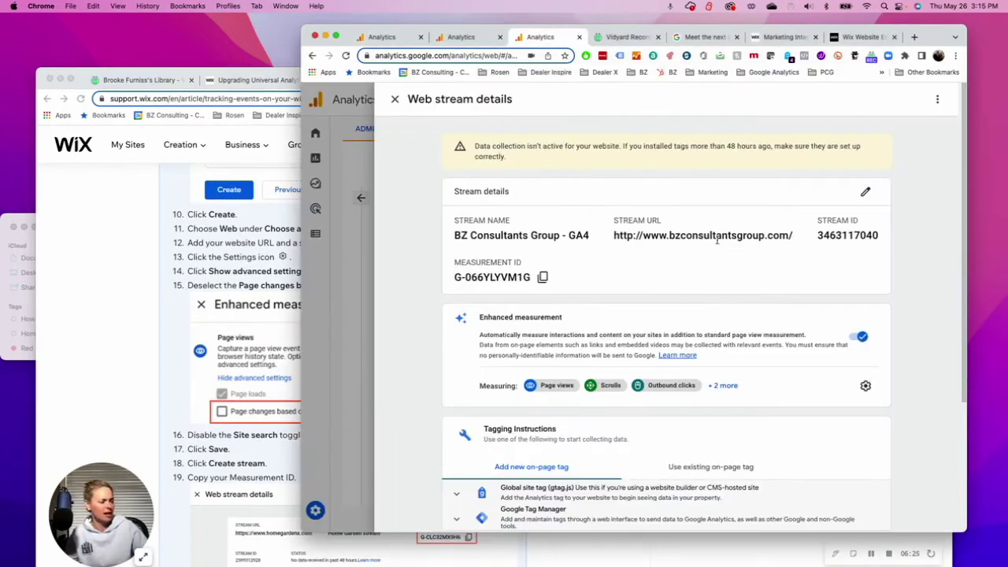
{"action": "left_click", "coordinate": [866, 387]}
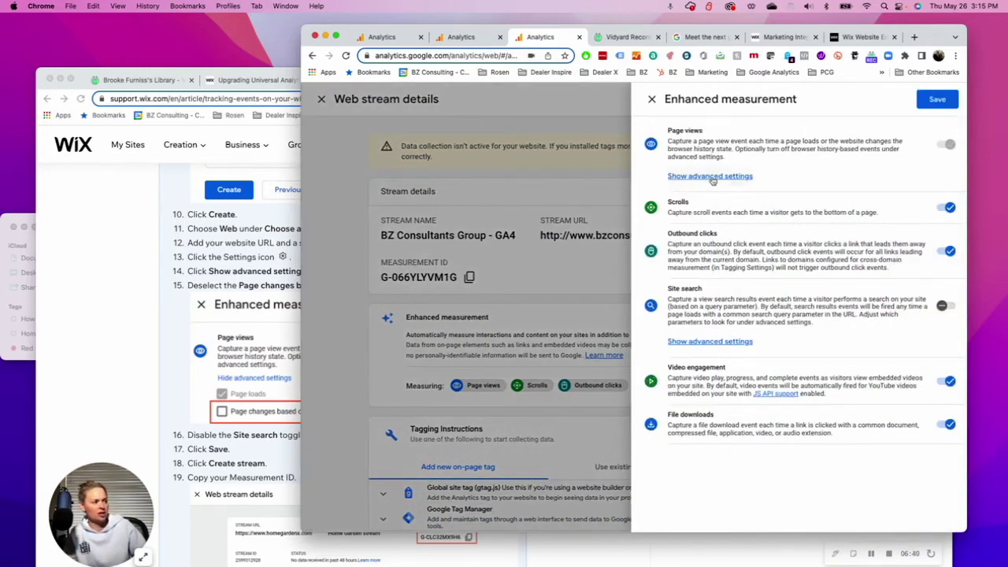
{"action": "left_click", "coordinate": [711, 178]}
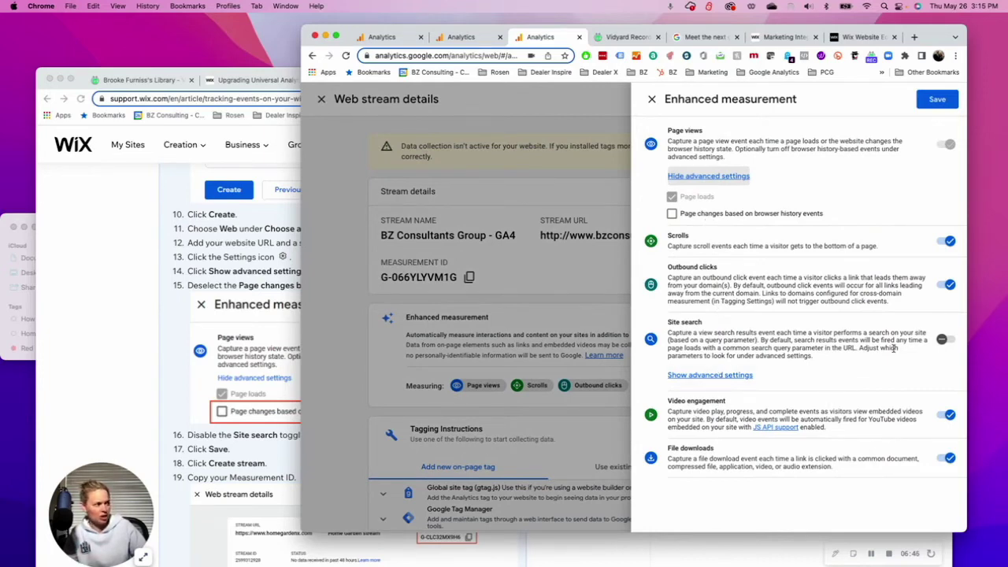
Return to the Wix article and review its remaining GA4 steps, from disabling Site search to copying the Measurement ID.
{"action": "left_click", "coordinate": [85, 285]}
{"action": "scroll", "coordinate": [347, 405], "scroll_direction": "down", "scroll_amount": 1}
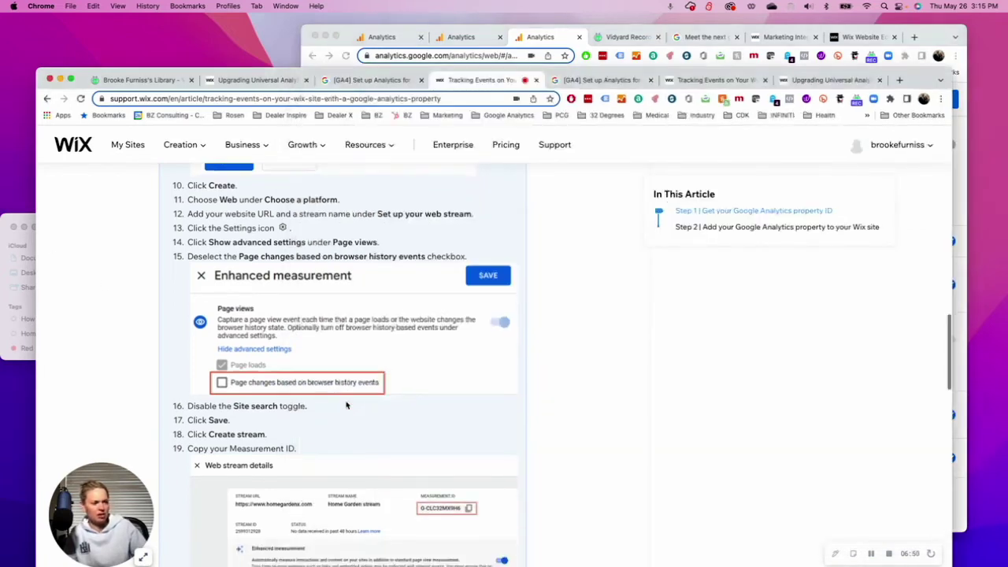
{"action": "scroll", "coordinate": [347, 405], "scroll_direction": "down", "scroll_amount": 2}
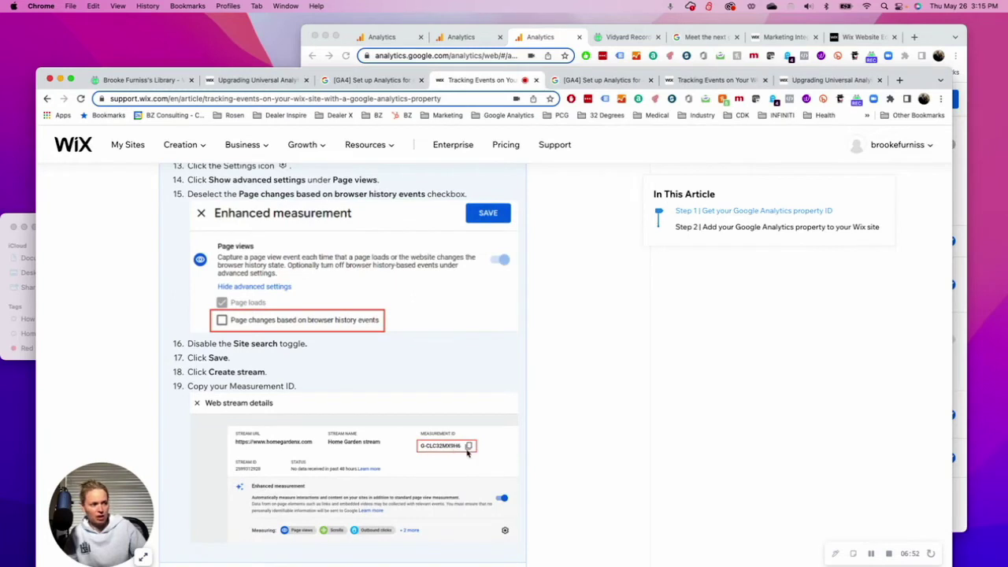
{"action": "scroll", "coordinate": [467, 452], "scroll_direction": "down", "scroll_amount": 4}
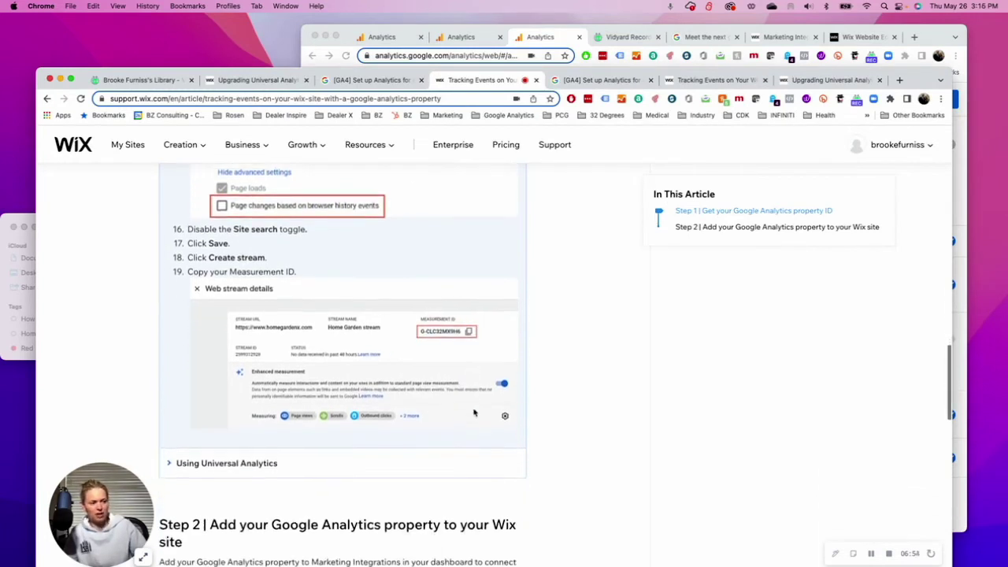
{"action": "scroll", "coordinate": [474, 412], "scroll_direction": "down", "scroll_amount": 1}
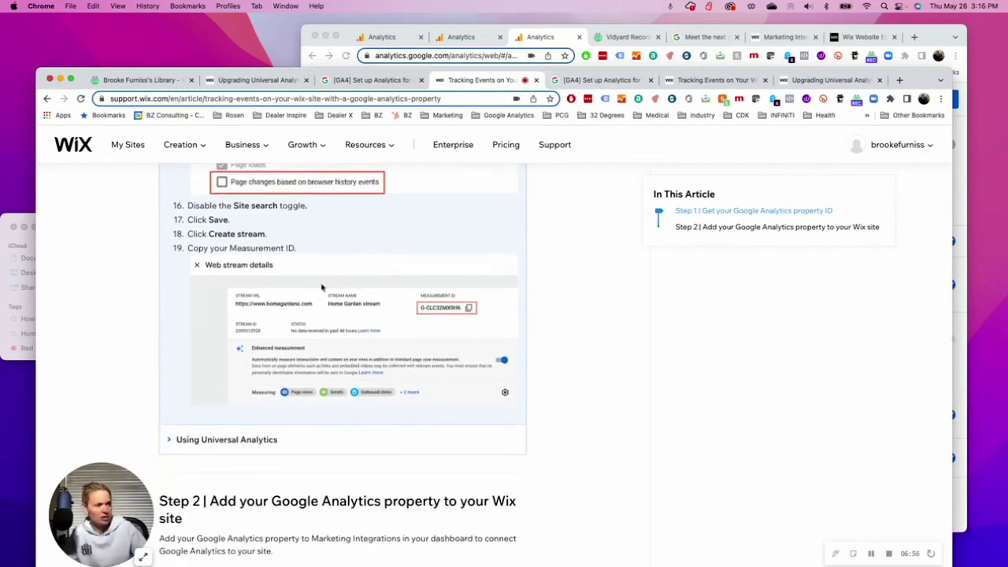
{"action": "scroll", "coordinate": [322, 287], "scroll_direction": "up", "scroll_amount": 2}
{"action": "scroll", "coordinate": [323, 286], "scroll_direction": "down", "scroll_amount": 5}
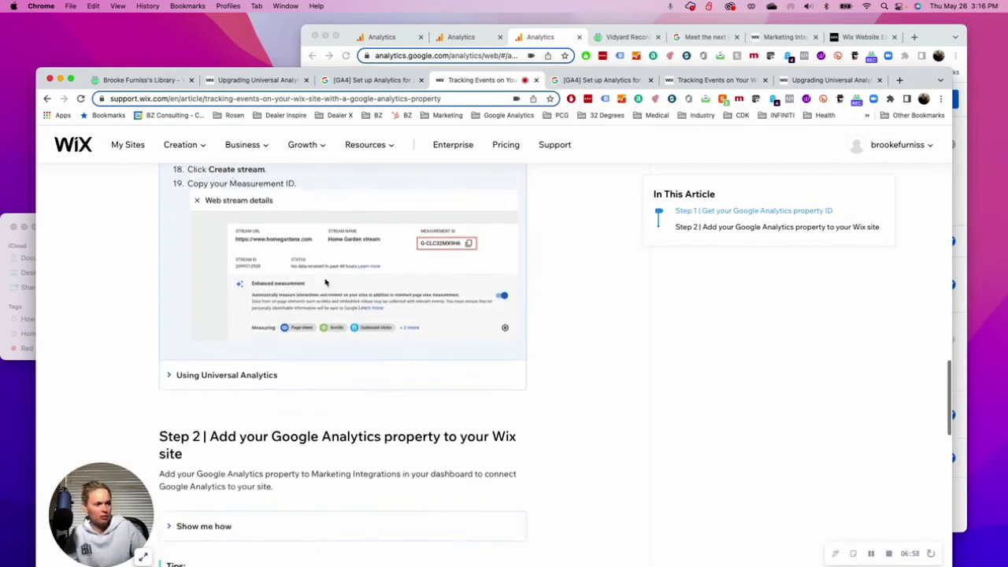
Expand the "Show me how" instructions under Step 2 for adding the Google Analytics property to the Wix site.
{"action": "scroll", "coordinate": [325, 282], "scroll_direction": "down", "scroll_amount": 4}
{"action": "left_click", "coordinate": [212, 396]}
{"action": "scroll", "coordinate": [323, 439], "scroll_direction": "down", "scroll_amount": 1}
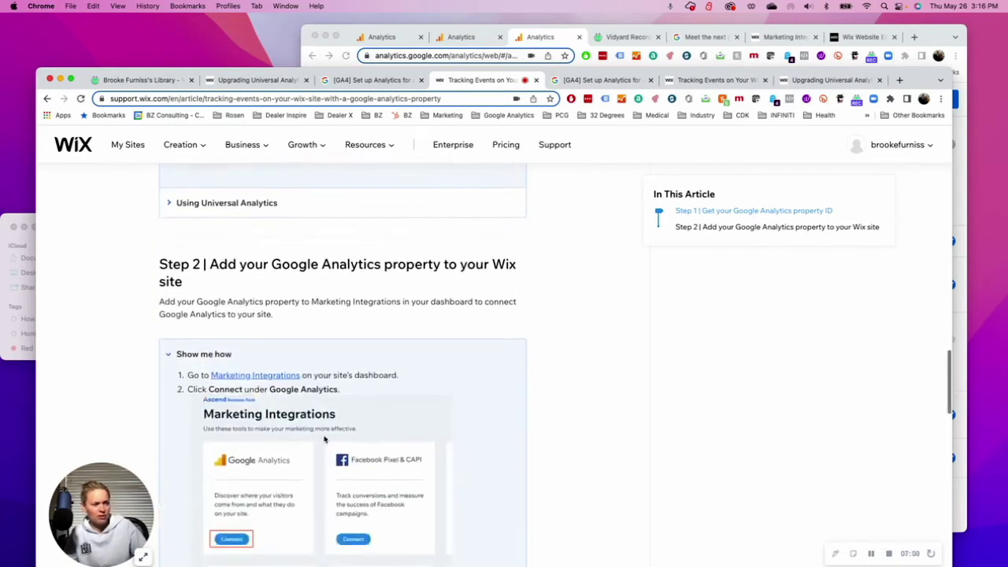
{"action": "scroll", "coordinate": [324, 439], "scroll_direction": "down", "scroll_amount": 2}
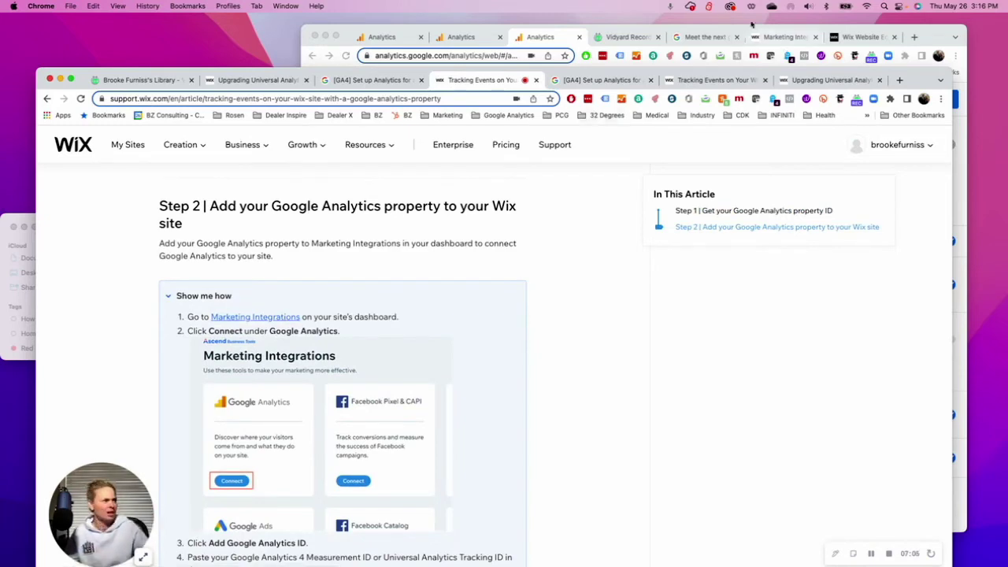
Go to the Wix site's Marketing Integrations, open the Google Analytics connection's ID for editing to check it, and close it without saving.
{"action": "left_click", "coordinate": [862, 37]}
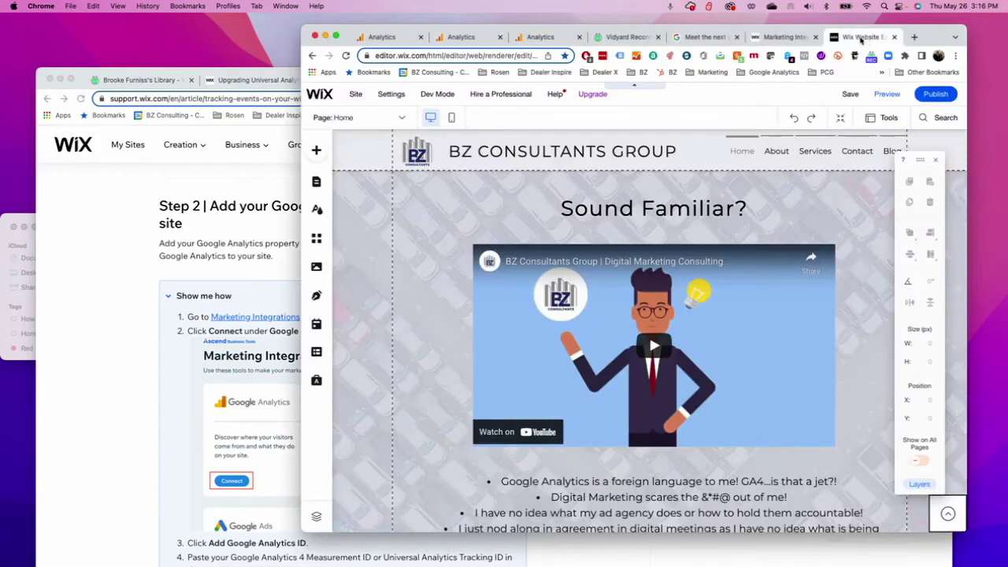
{"action": "left_click", "coordinate": [780, 37]}
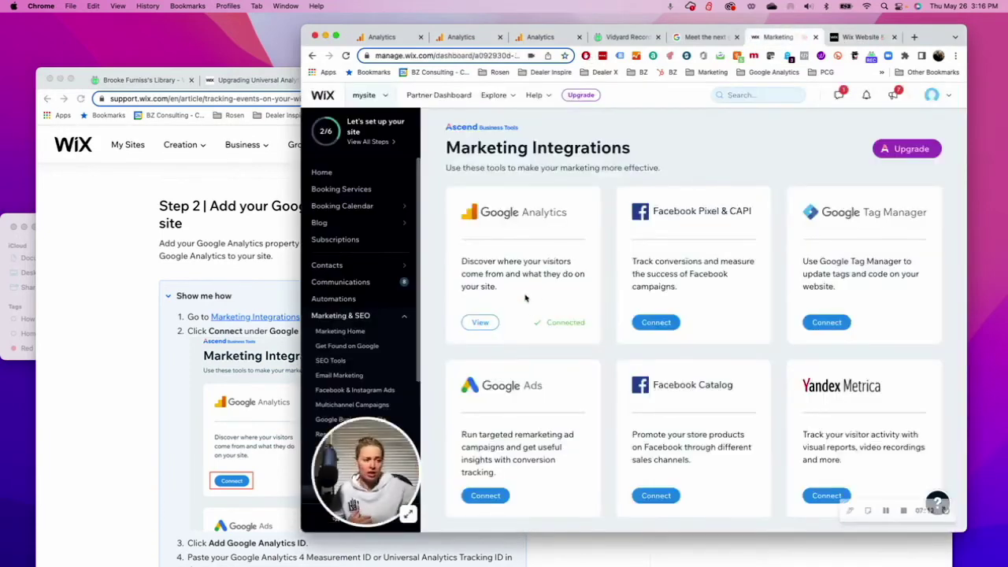
{"action": "left_click", "coordinate": [476, 324]}
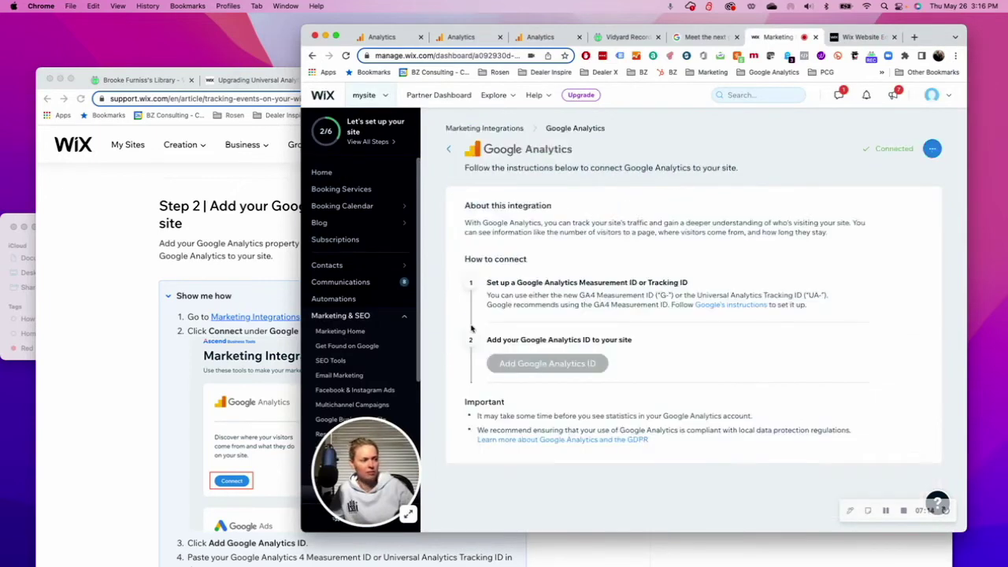
{"action": "left_click", "coordinate": [933, 149]}
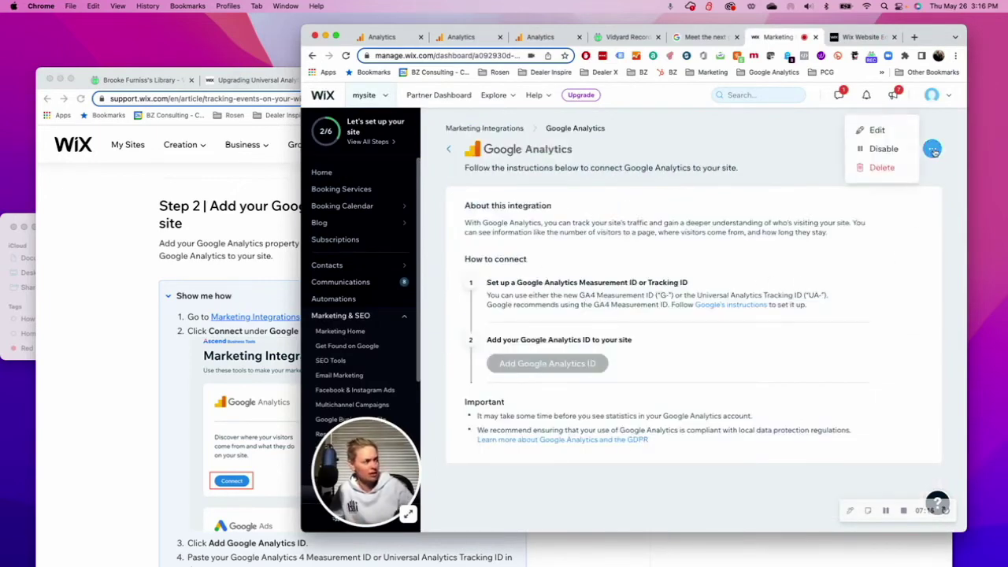
{"action": "left_click", "coordinate": [879, 131]}
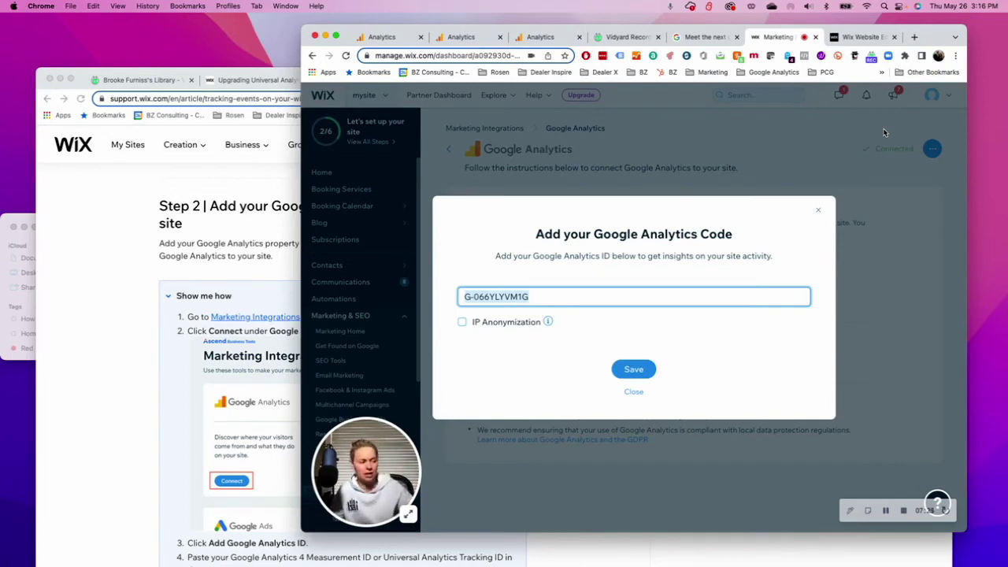
{"action": "left_click", "coordinate": [634, 392]}
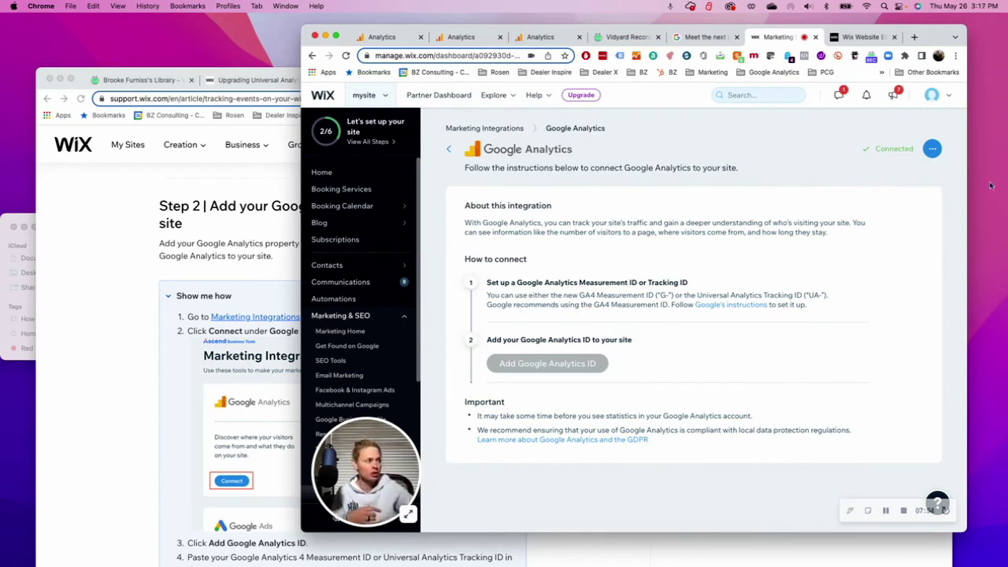
Reopen the Google Analytics code editor to show where the Measurement ID goes, and dismiss it without saving.
{"action": "left_click", "coordinate": [931, 149]}
{"action": "left_click", "coordinate": [876, 190]}
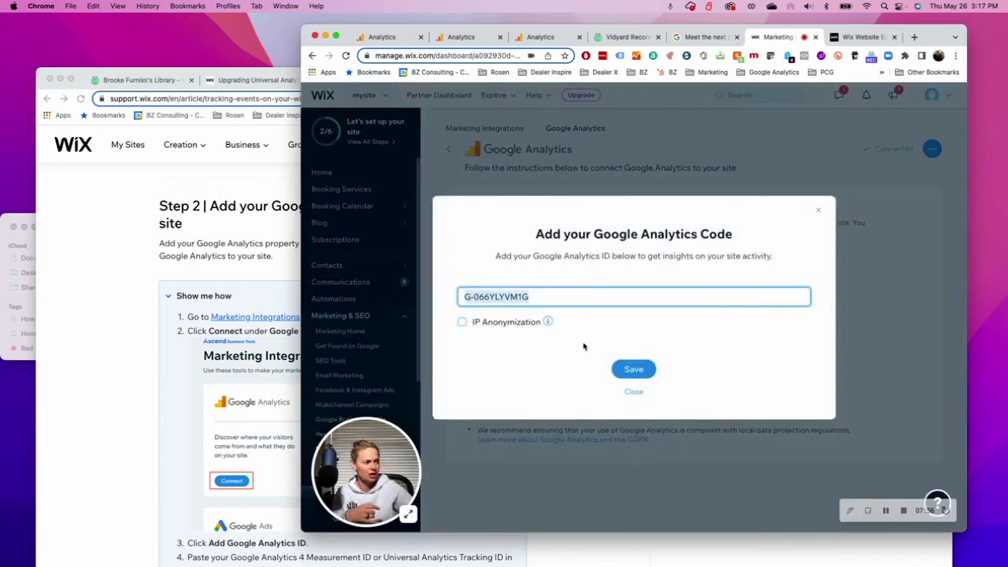
{"action": "left_click", "coordinate": [556, 297]}
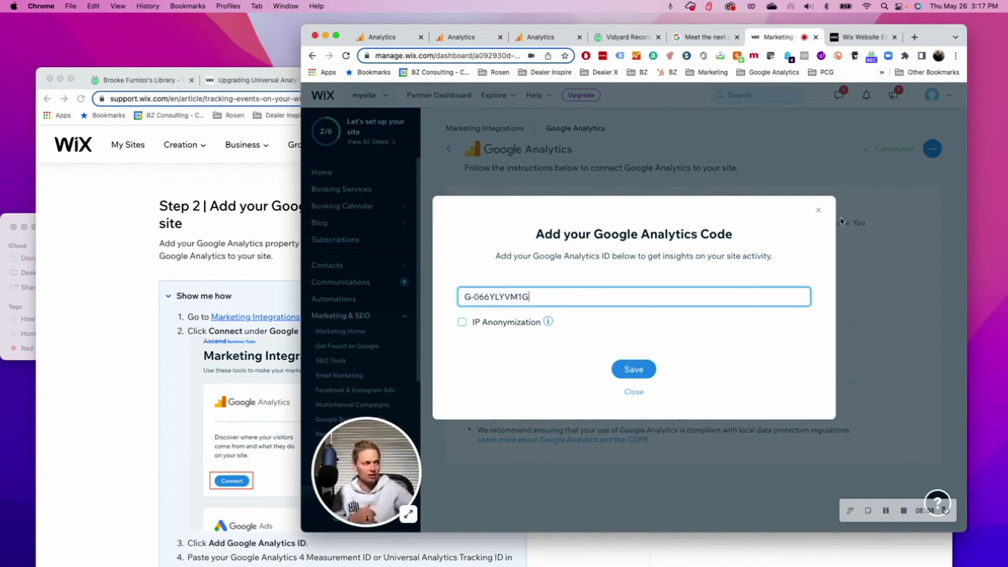
{"action": "left_click", "coordinate": [817, 211]}
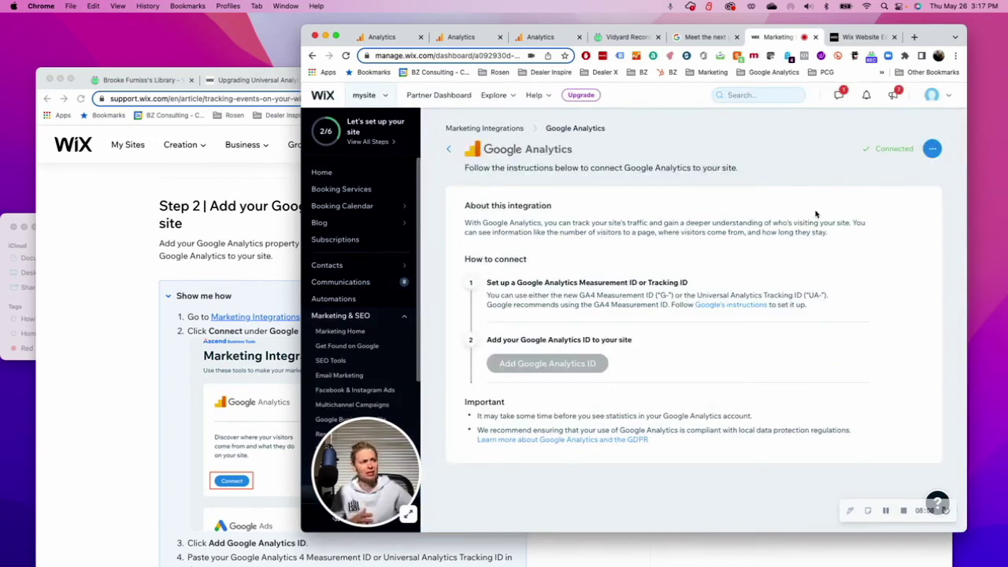
Return to Google's help article on CMS-hosted websites and open the Weebly instructions from the table of supported platforms.
{"action": "left_click", "coordinate": [224, 165]}
{"action": "left_click", "coordinate": [233, 82]}
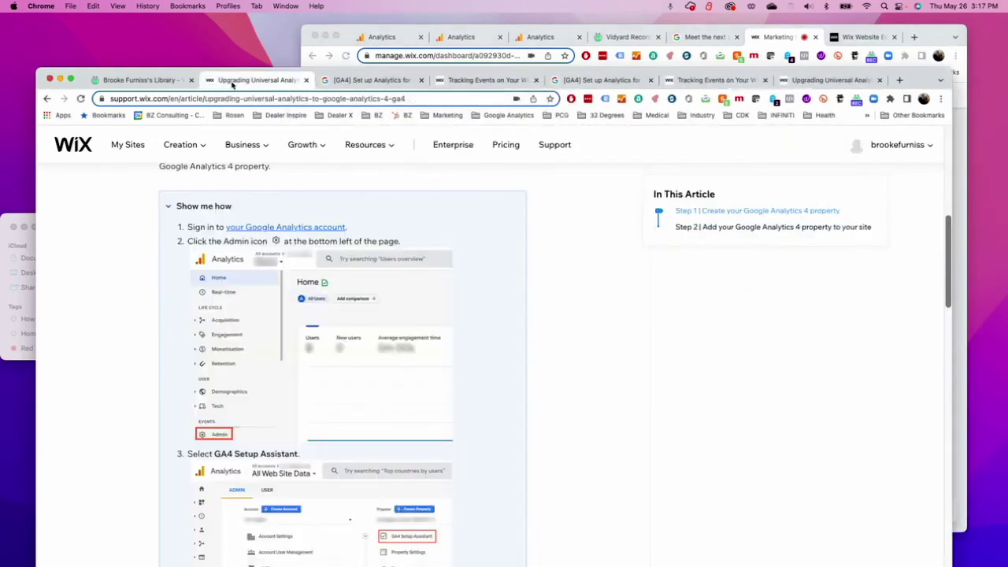
{"action": "left_click", "coordinate": [362, 81]}
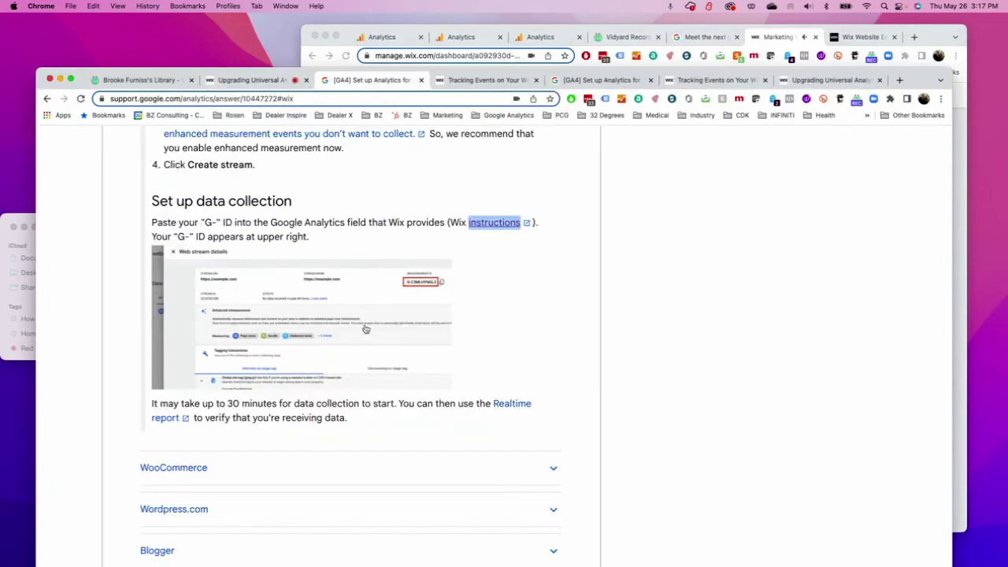
{"action": "scroll", "coordinate": [365, 326], "scroll_direction": "up", "scroll_amount": 5}
{"action": "scroll", "coordinate": [365, 325], "scroll_direction": "up", "scroll_amount": 10}
{"action": "scroll", "coordinate": [364, 326], "scroll_direction": "down", "scroll_amount": 6}
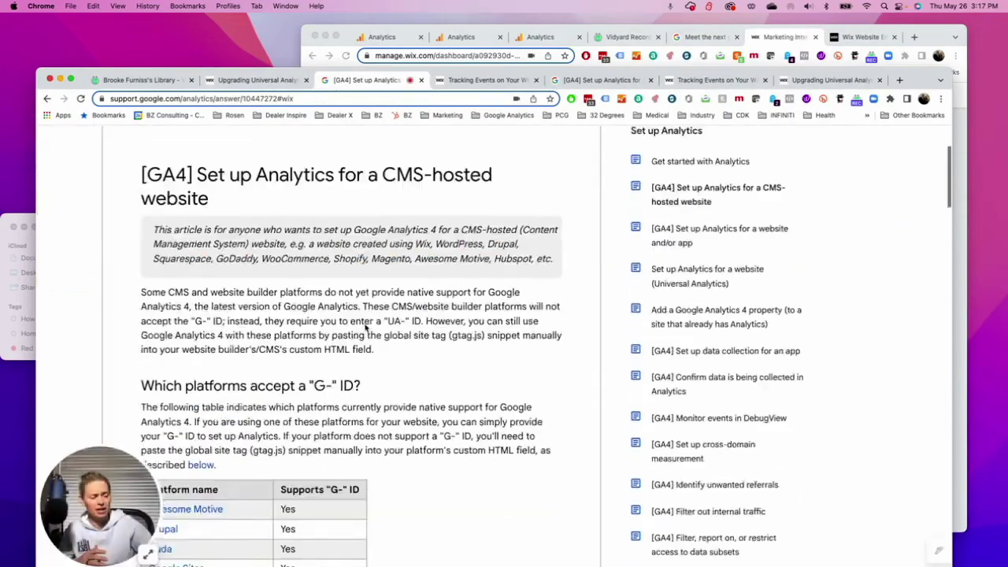
{"action": "scroll", "coordinate": [161, 370], "scroll_direction": "down", "scroll_amount": 3}
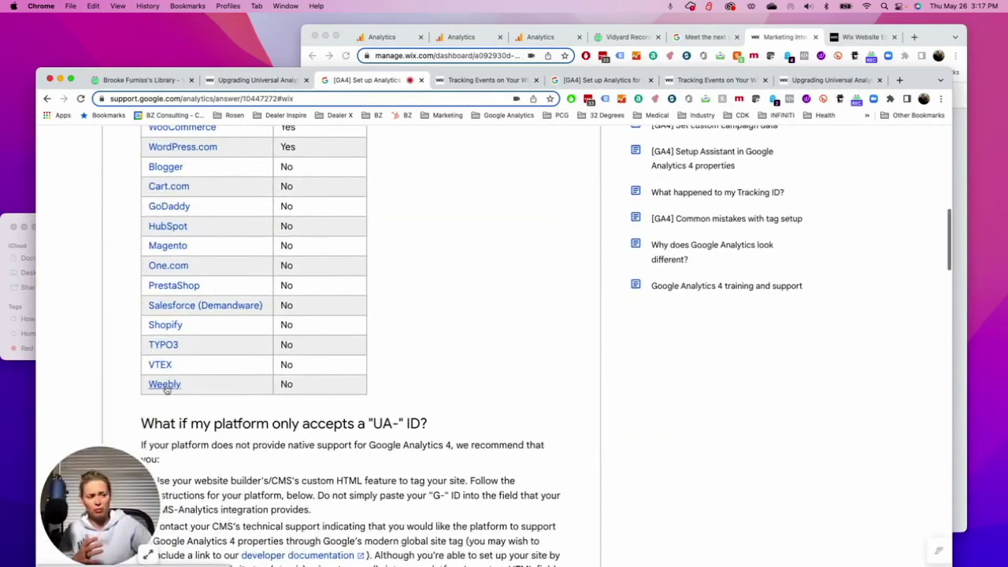
{"action": "left_click", "coordinate": [166, 387]}
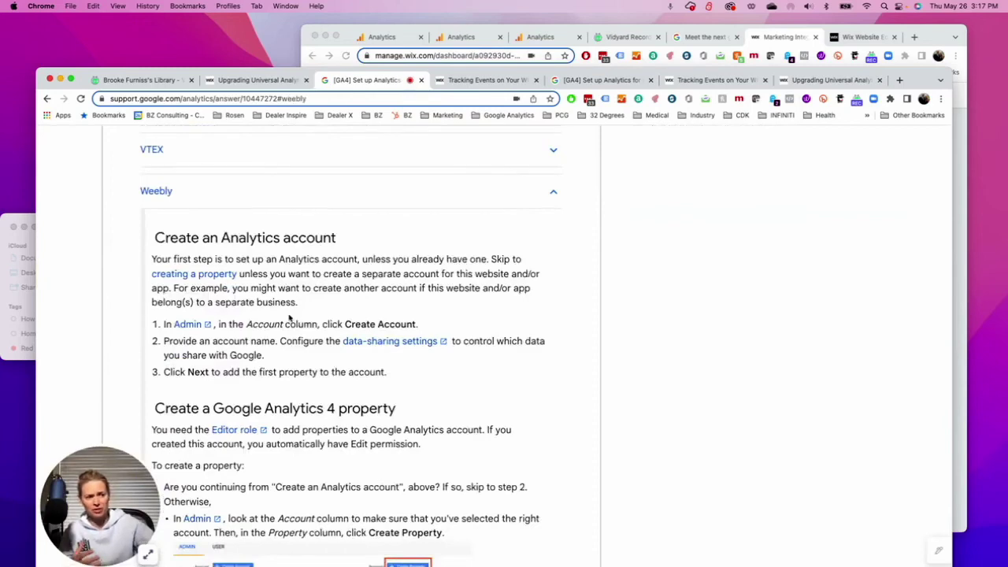
Read through the Weebly instructions, from creating a property to the "Set up data collection" section.
{"action": "scroll", "coordinate": [289, 317], "scroll_direction": "down", "scroll_amount": 10}
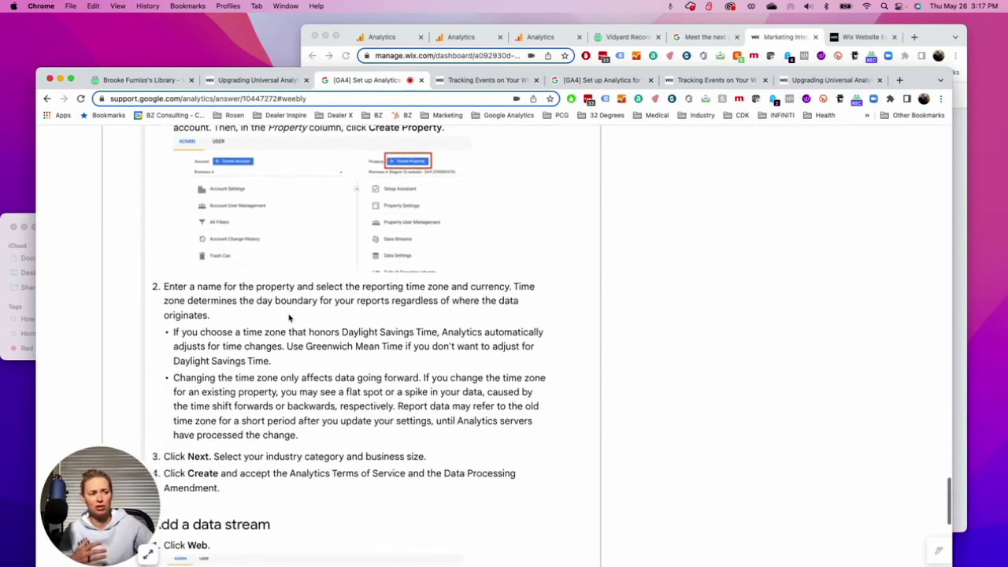
{"action": "scroll", "coordinate": [289, 316], "scroll_direction": "down", "scroll_amount": 5}
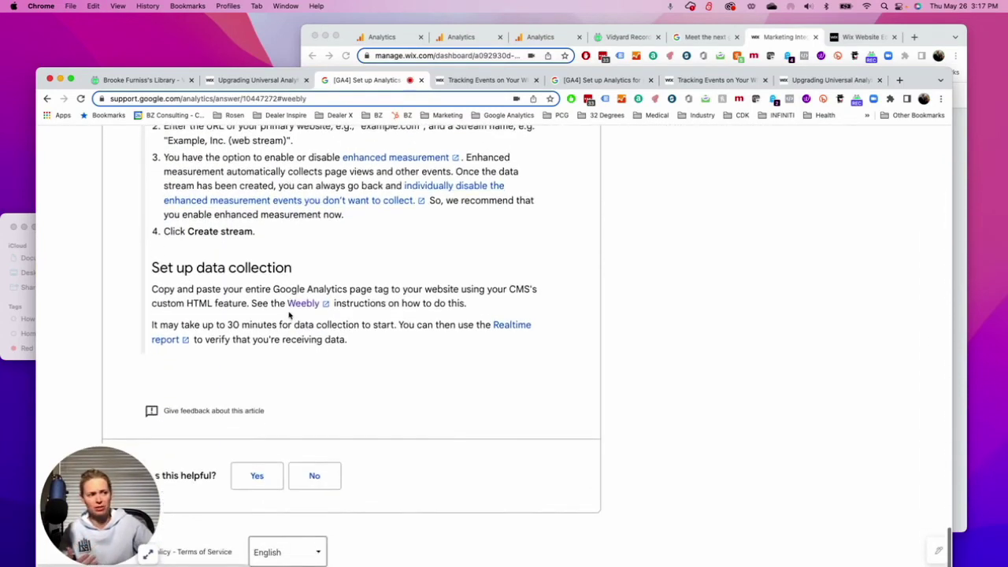
{"action": "scroll", "coordinate": [289, 315], "scroll_direction": "up", "scroll_amount": 6}
{"action": "scroll", "coordinate": [289, 315], "scroll_direction": "down", "scroll_amount": 3}
{"action": "scroll", "coordinate": [289, 311], "scroll_direction": "down", "scroll_amount": 3}
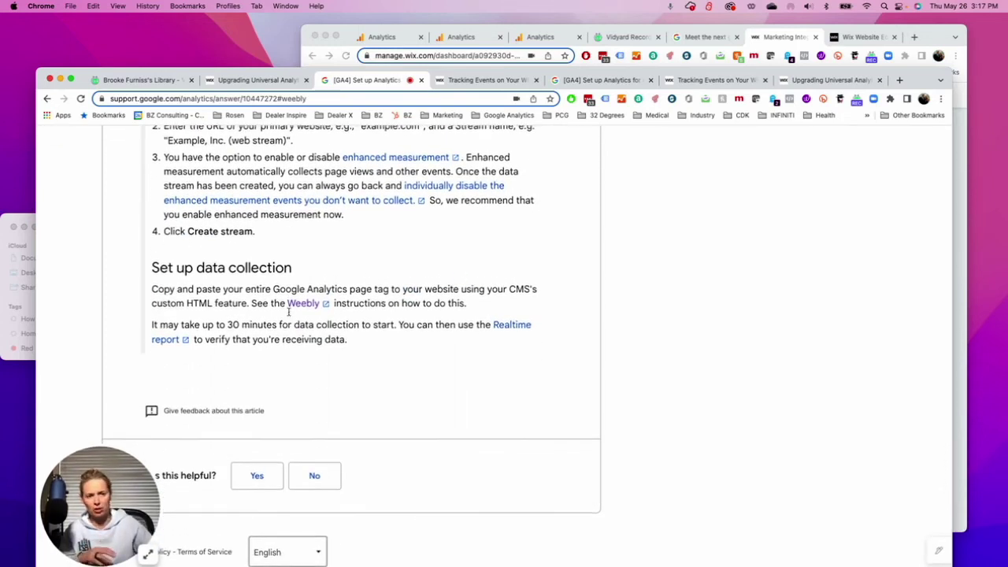